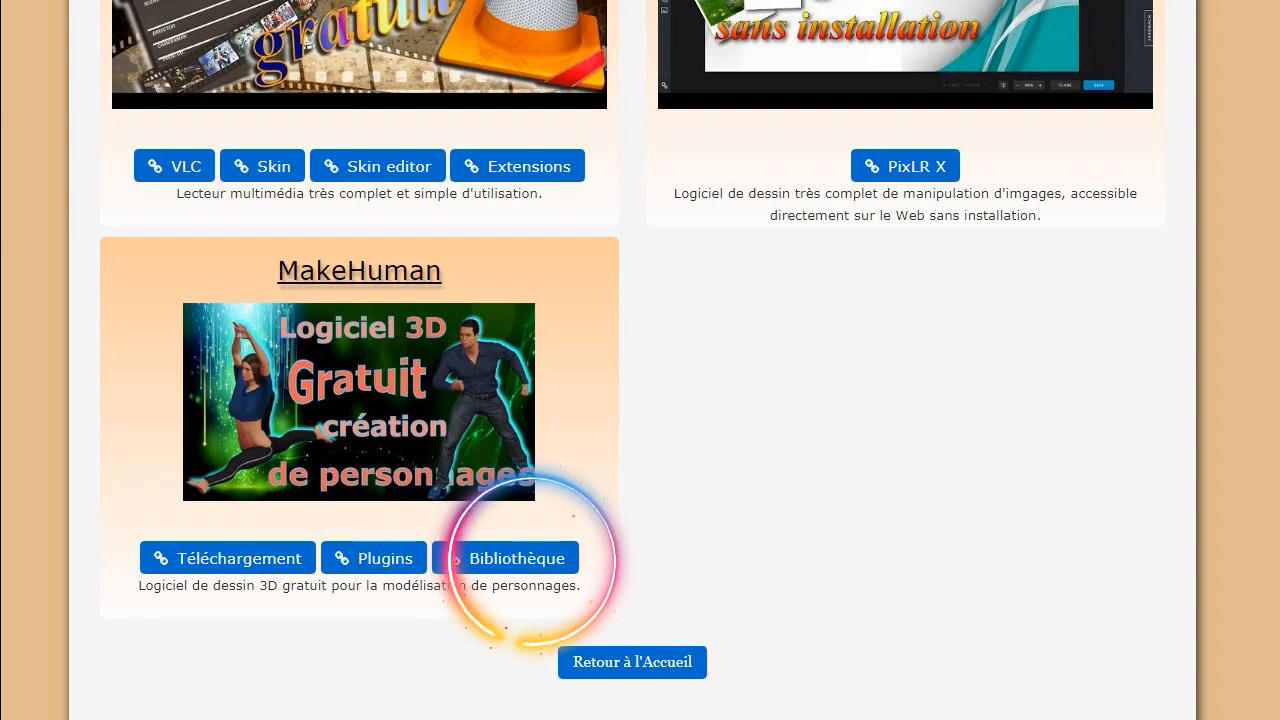
- Open the MakeHuman library of user contributed assets and look through its categories
left_click(517, 558)
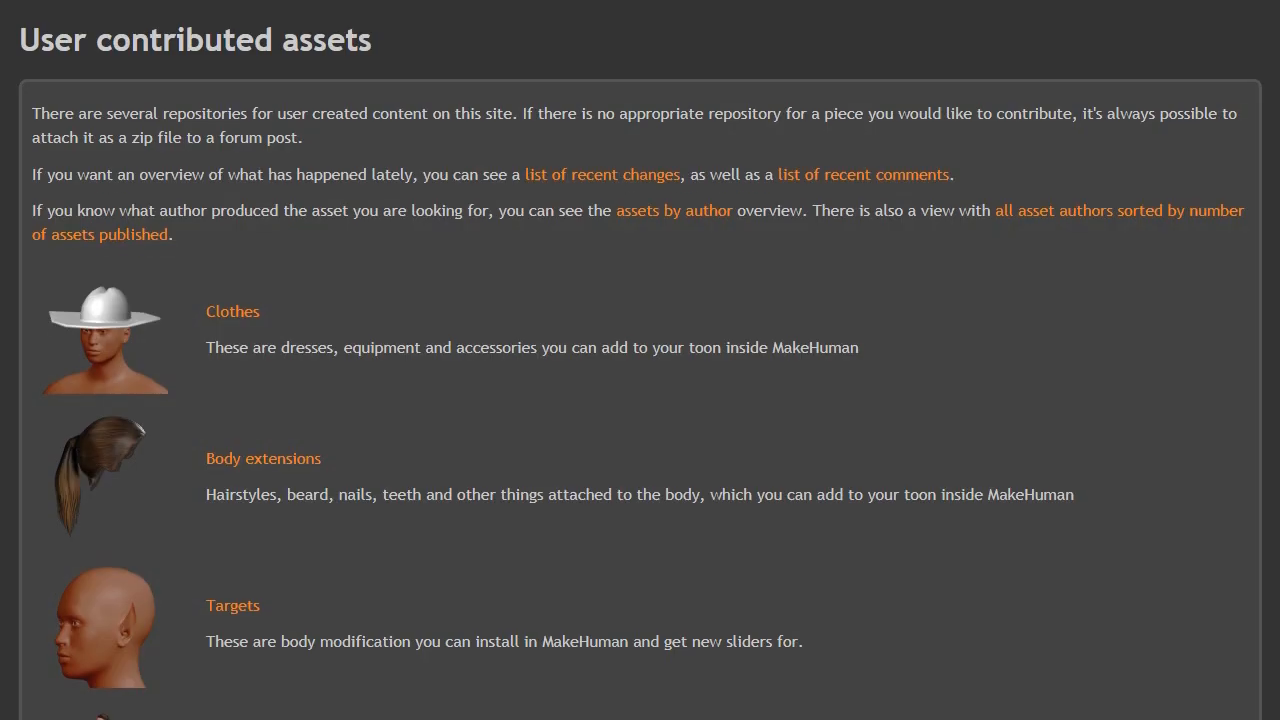
scroll(640, 400, "down", 5)
scroll(640, 400, "down", 7)
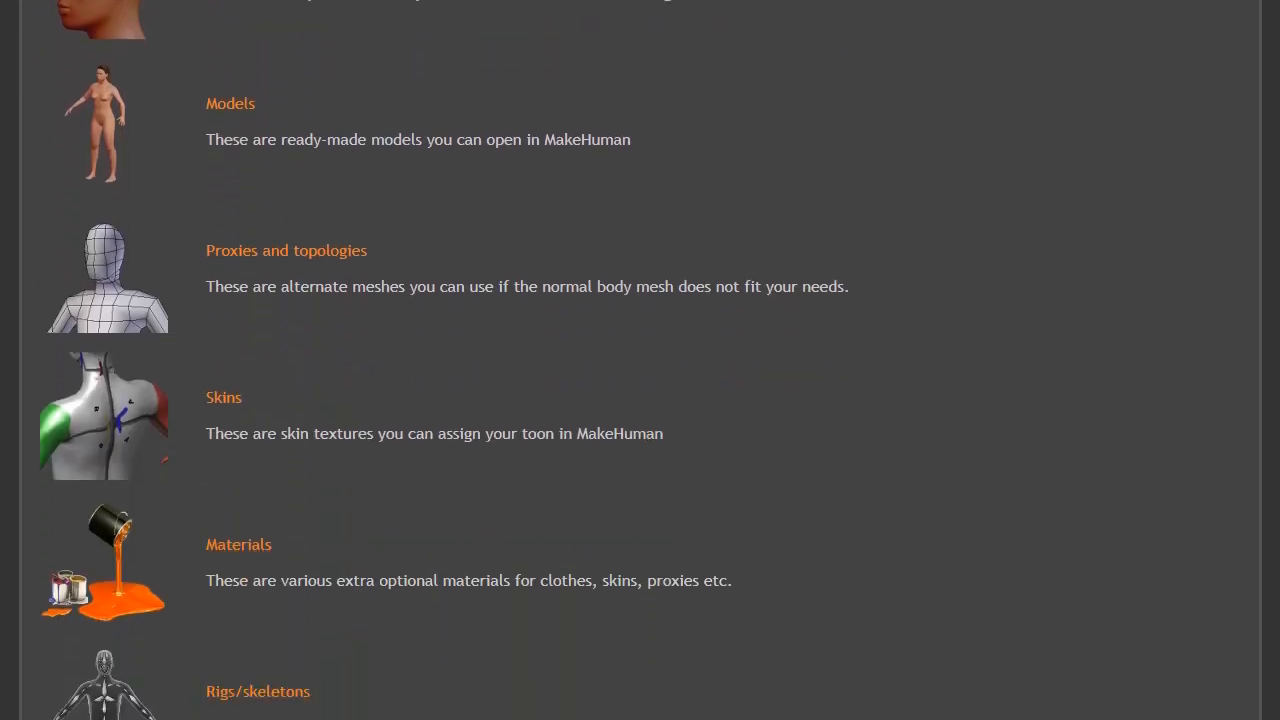
scroll(640, 400, "down", 3)
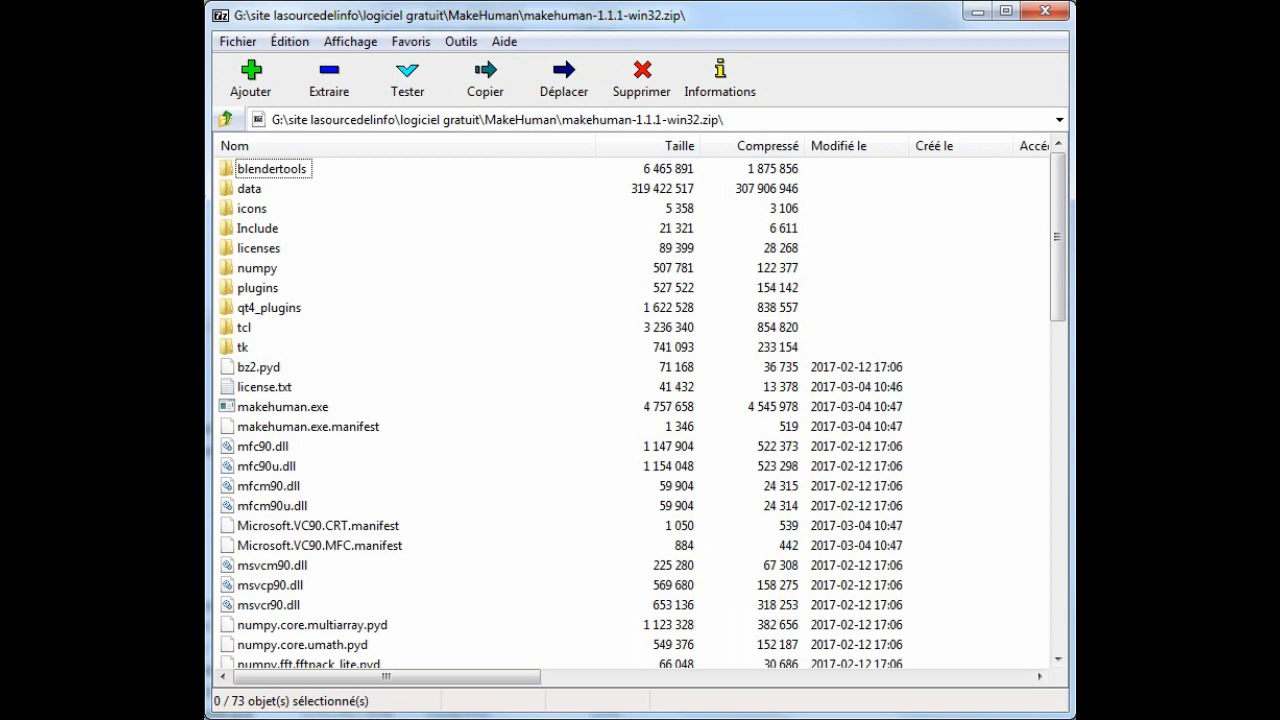
- Extract makehuman-1.1.1-win32.zip into its MakeHuman folder and launch the extracted makehuman application
left_click(329, 78)
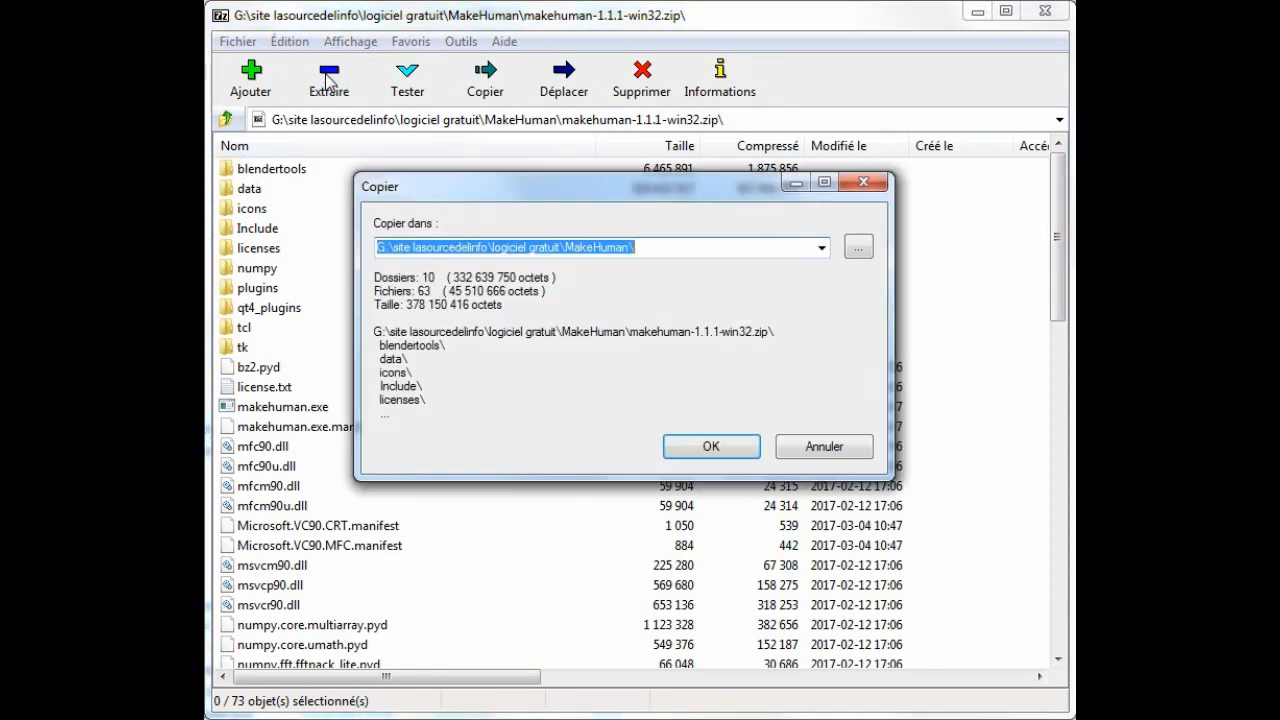
left_click(711, 446)
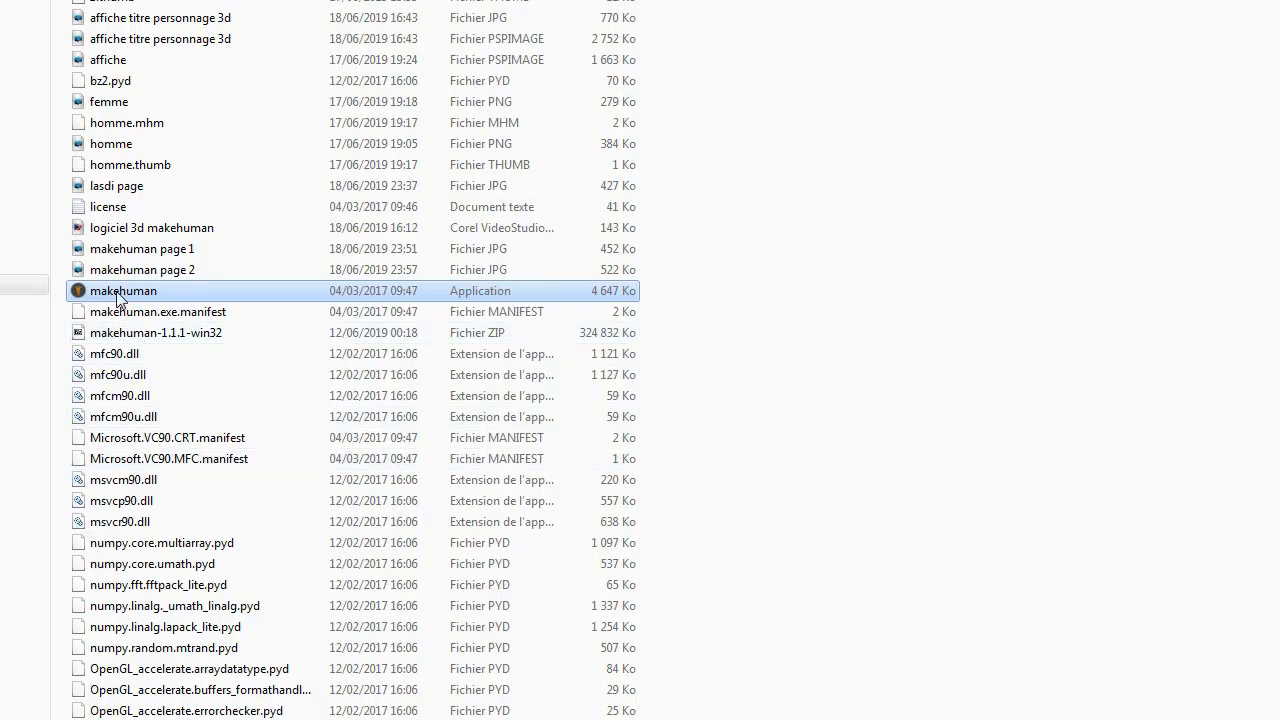
left_click(118, 294)
double_click(118, 294)
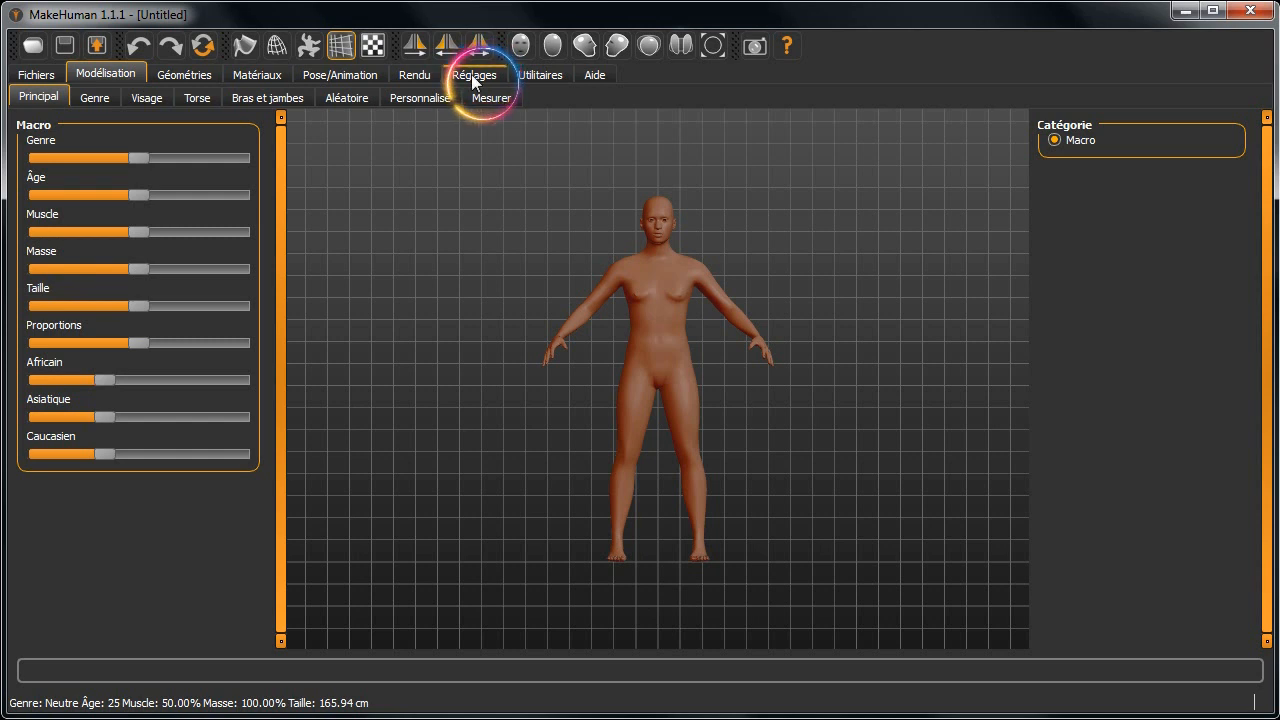
- Review MakeHuman's general, background, mouse, shortcut and plugin settings, dismissing the information messages
left_click(472, 78)
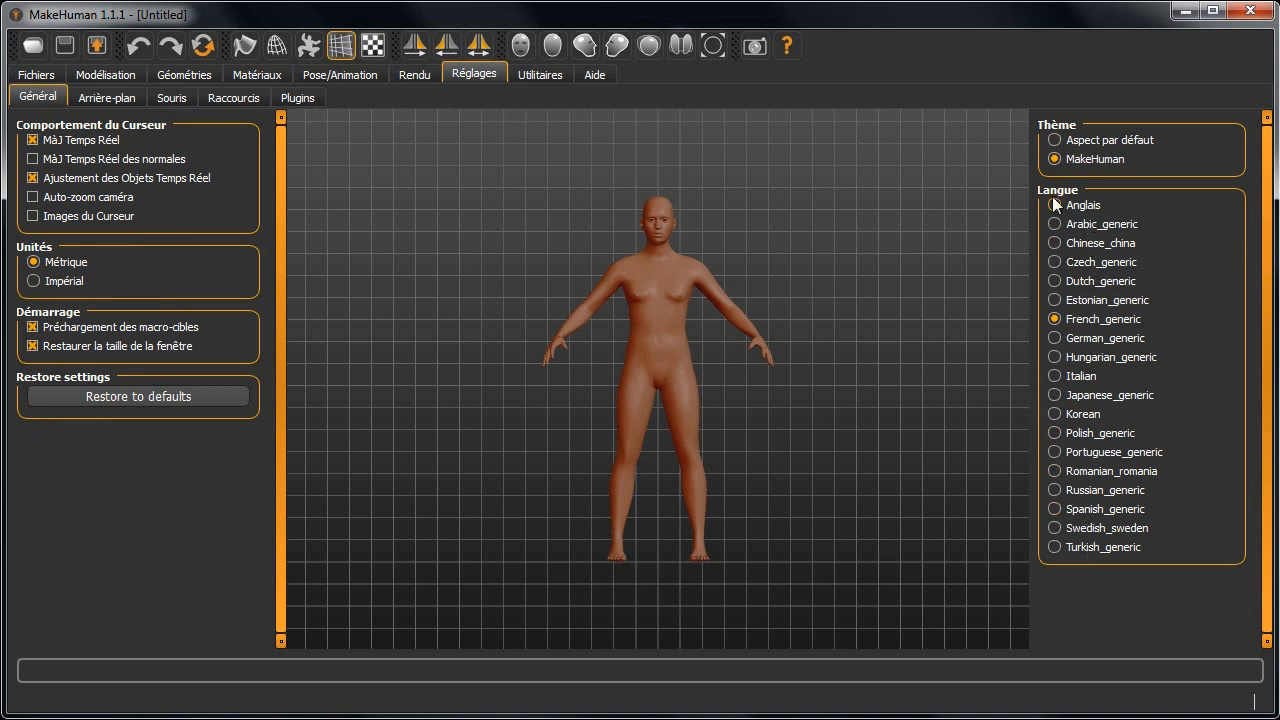
left_click(93, 91)
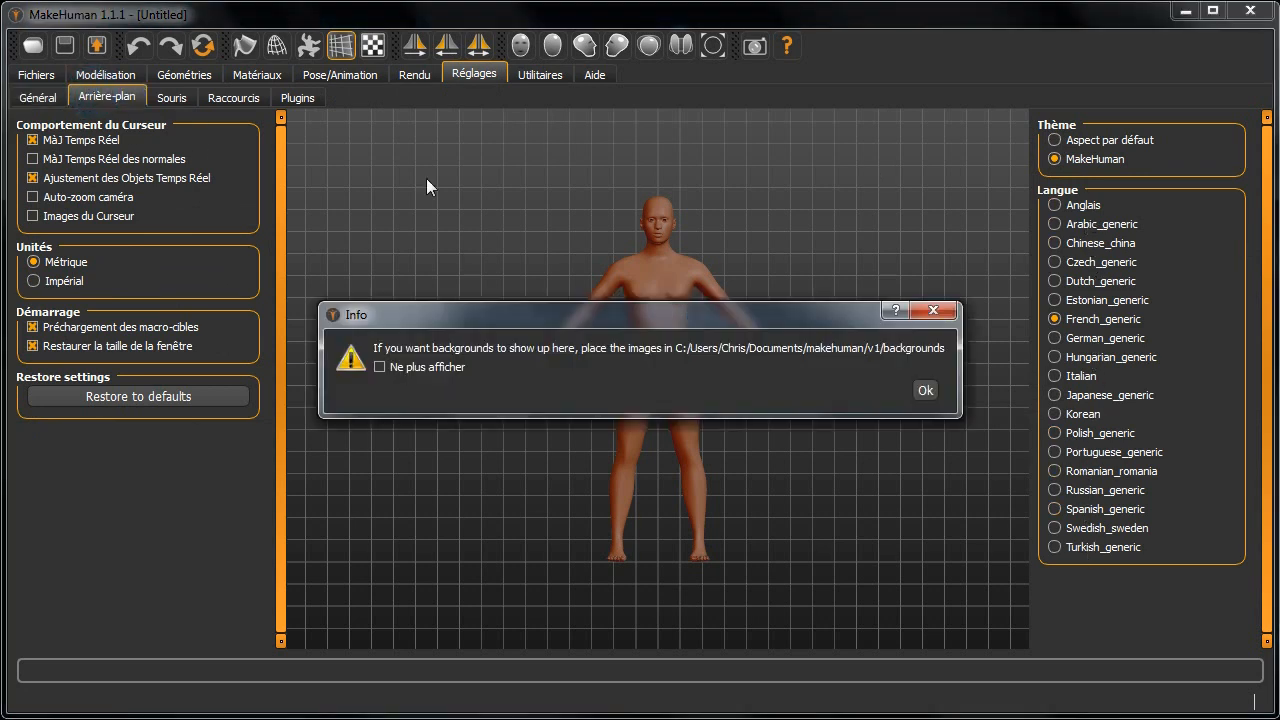
left_click(923, 391)
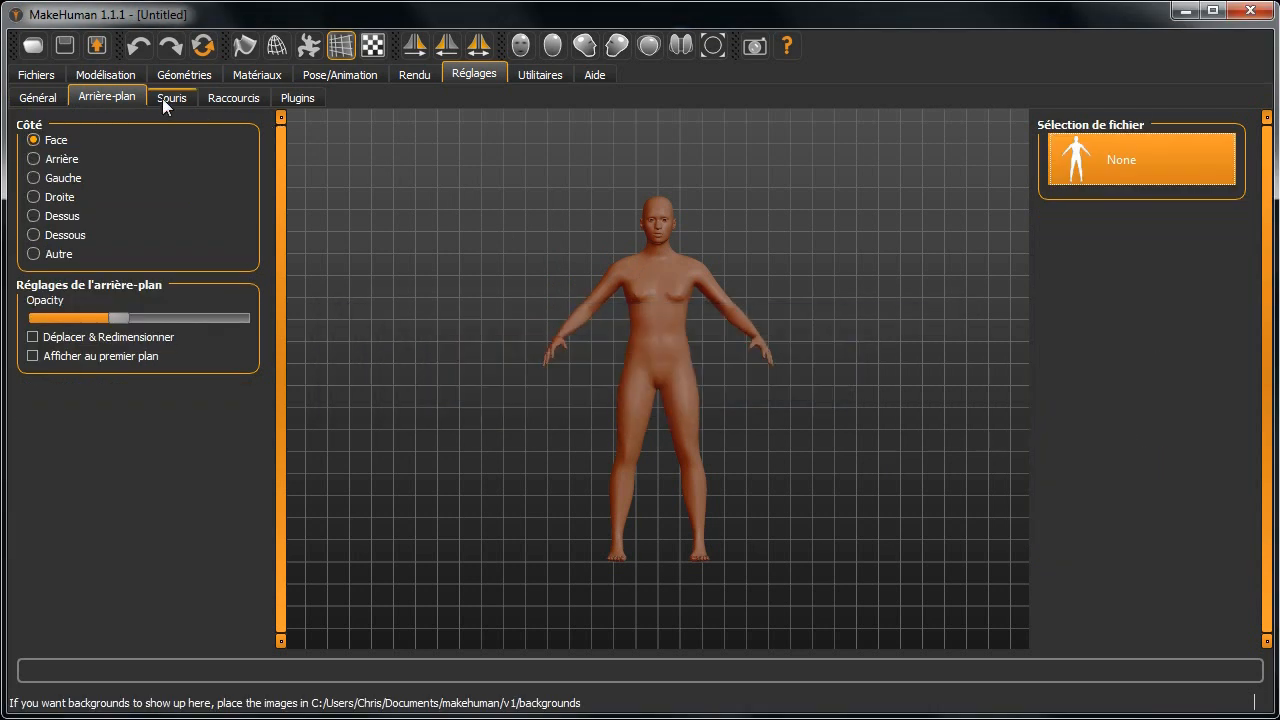
left_click(166, 97)
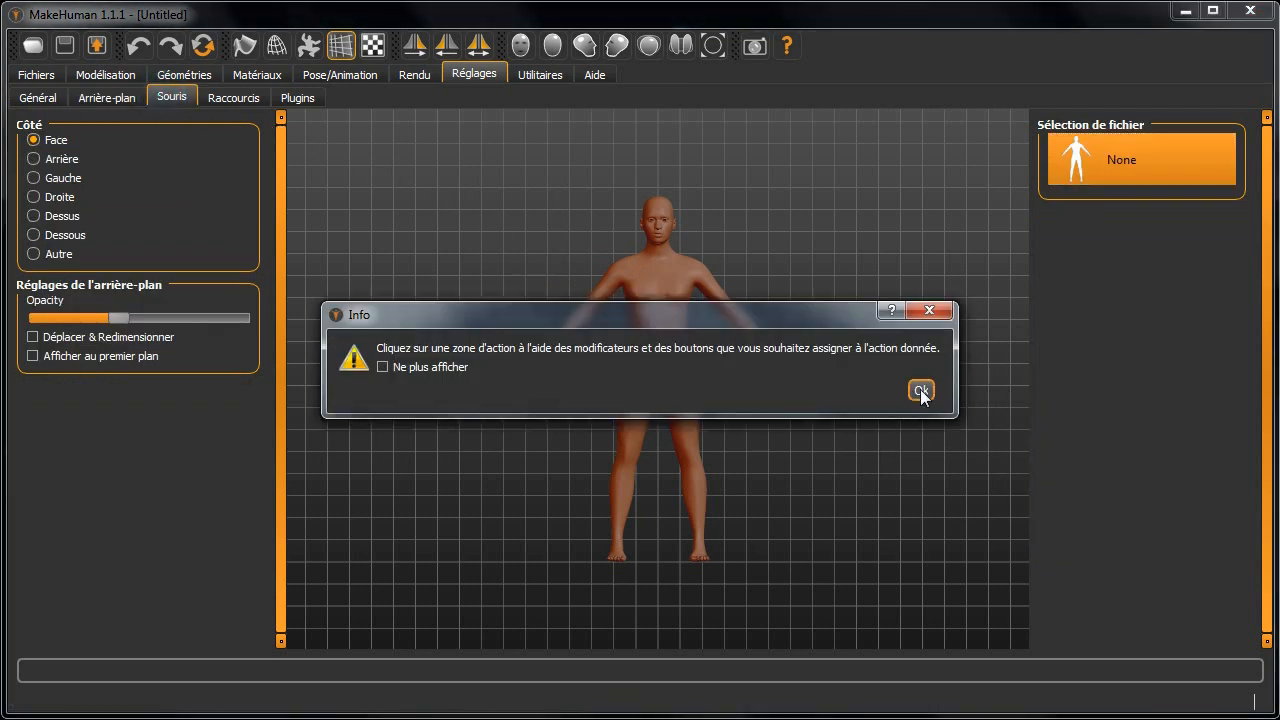
left_click(921, 390)
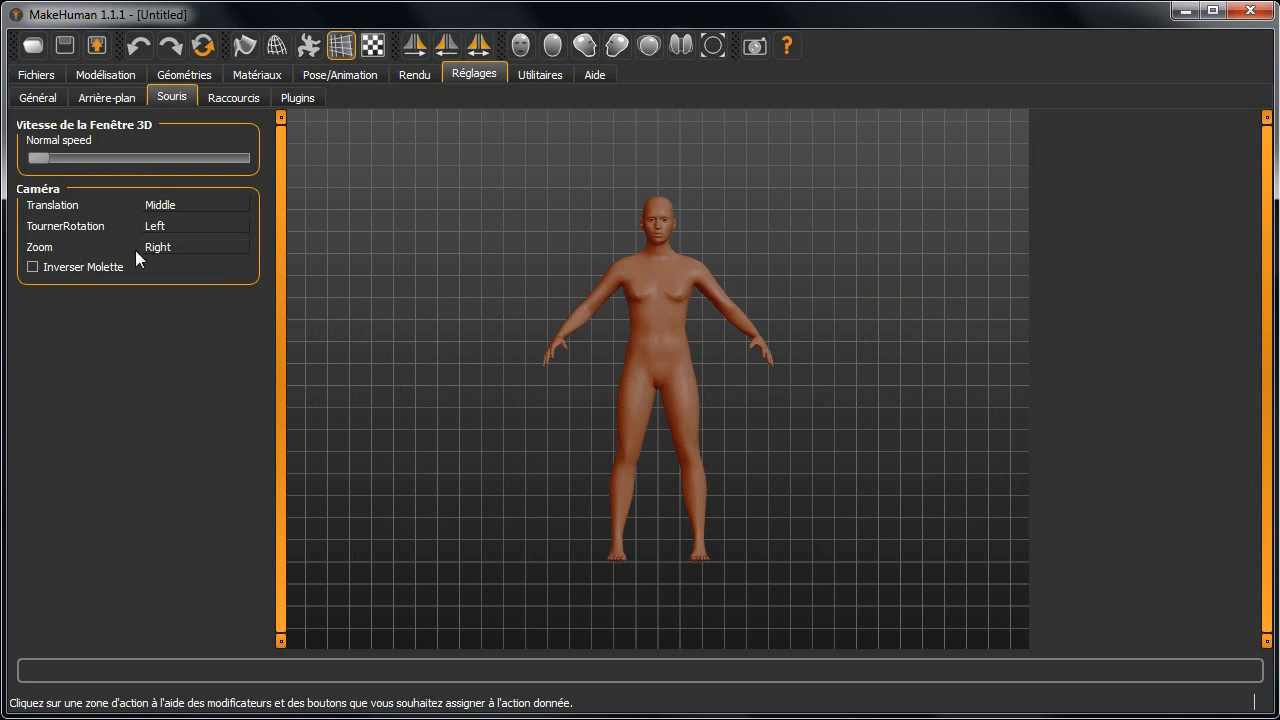
left_click(241, 98)
left_click(918, 391)
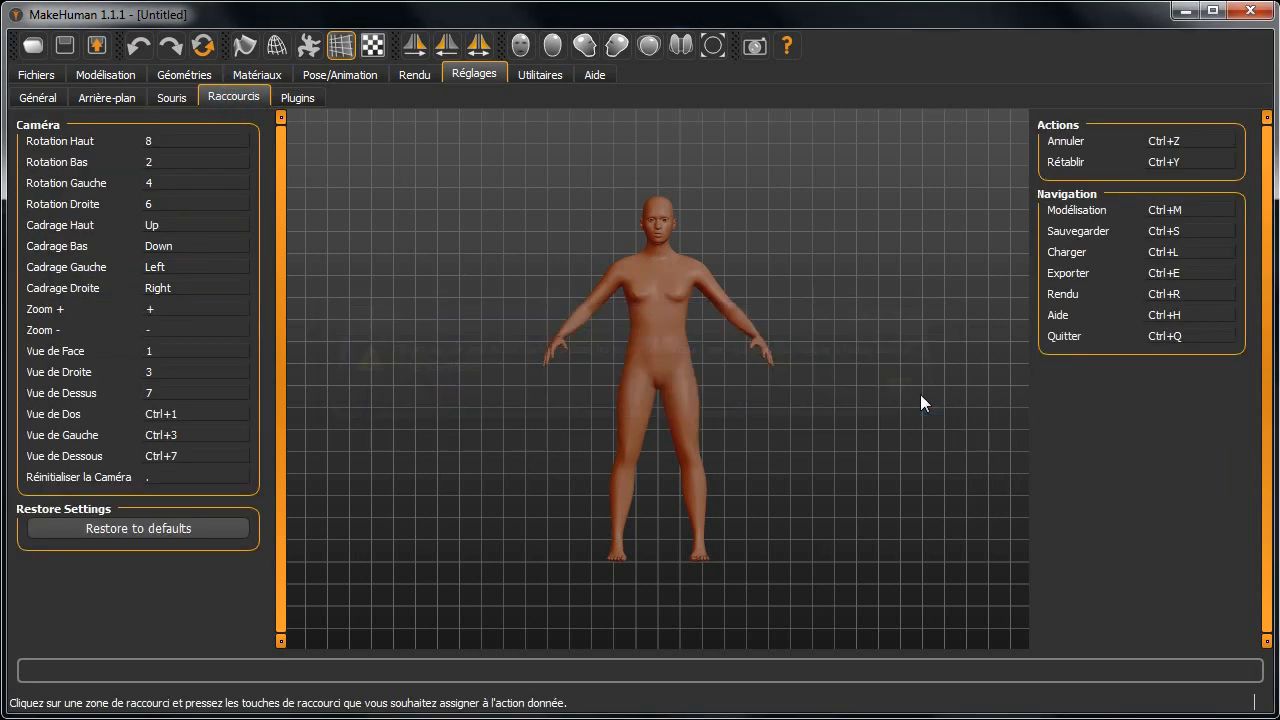
left_click(295, 99)
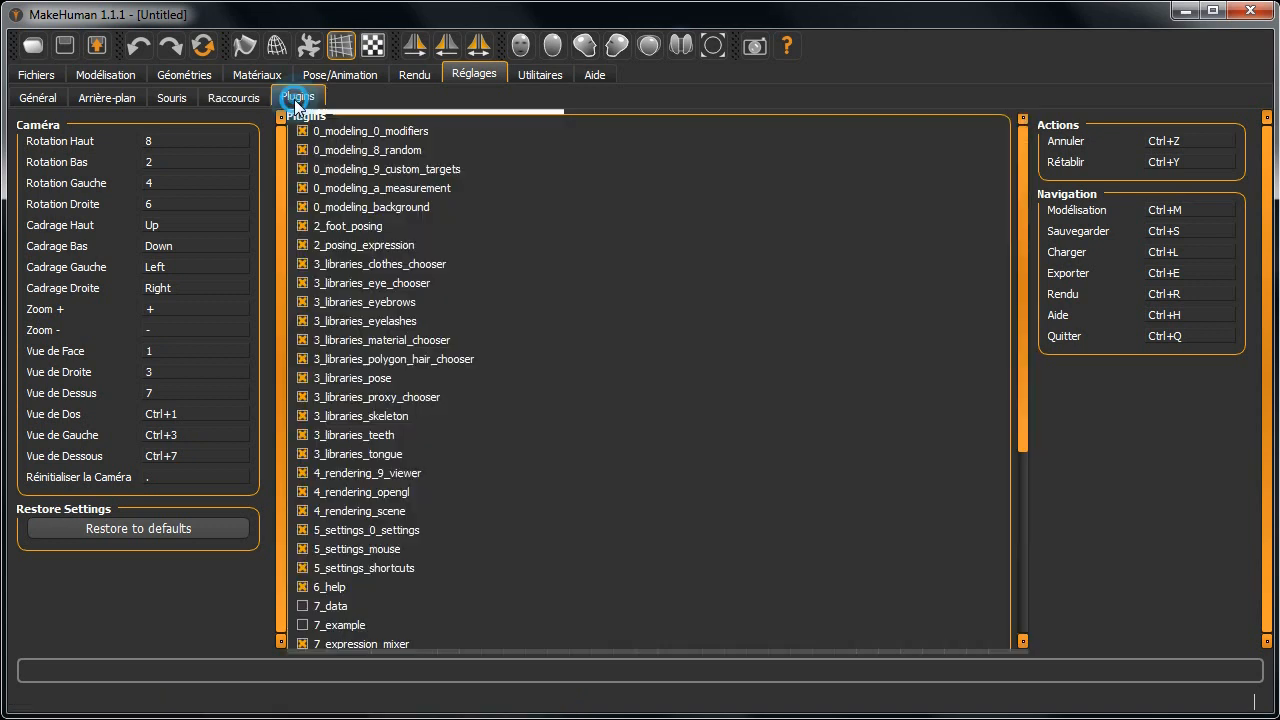
left_click_drag(1020, 205, 1025, 177)
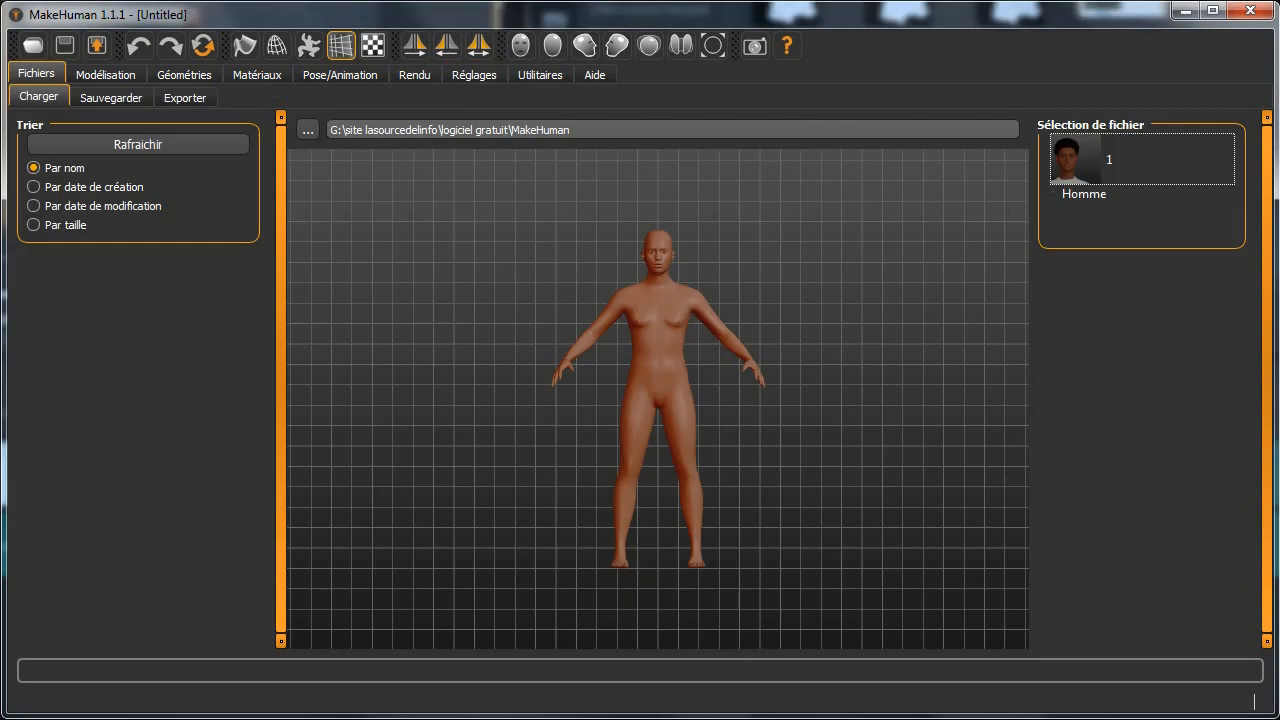
- Examine the save, export and screen capture commands for the model
left_click(63, 47)
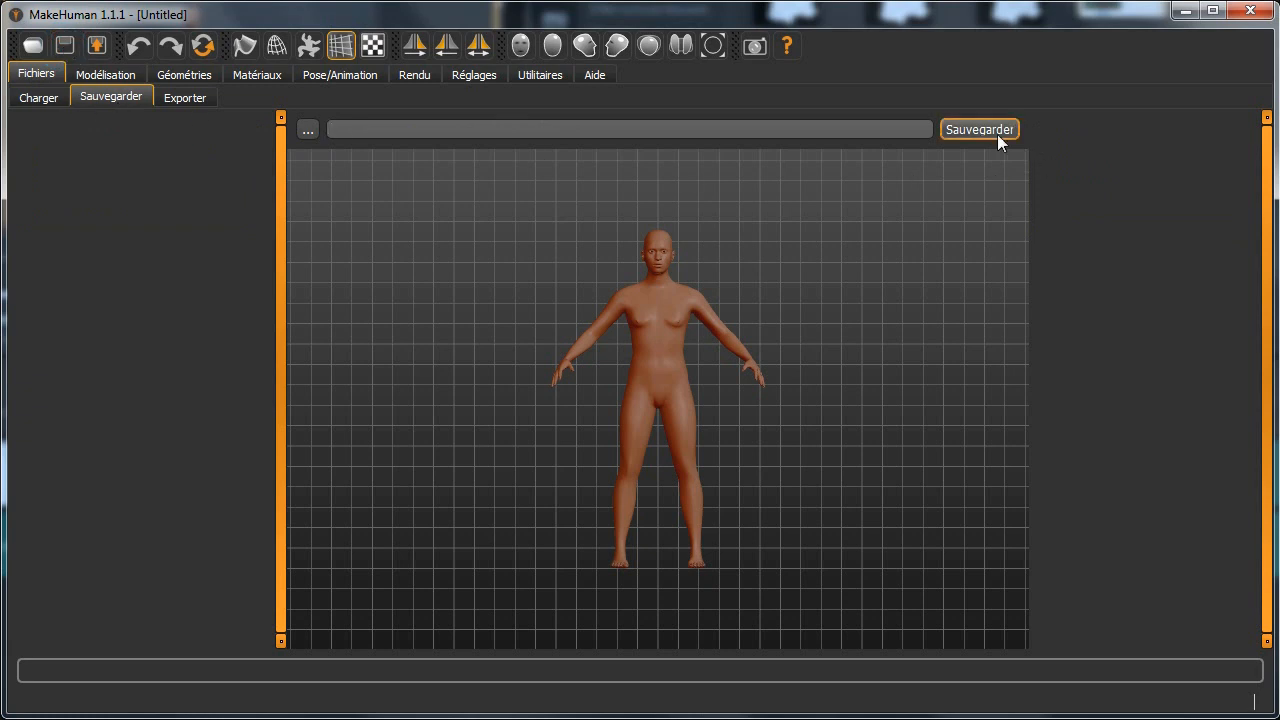
left_click(99, 46)
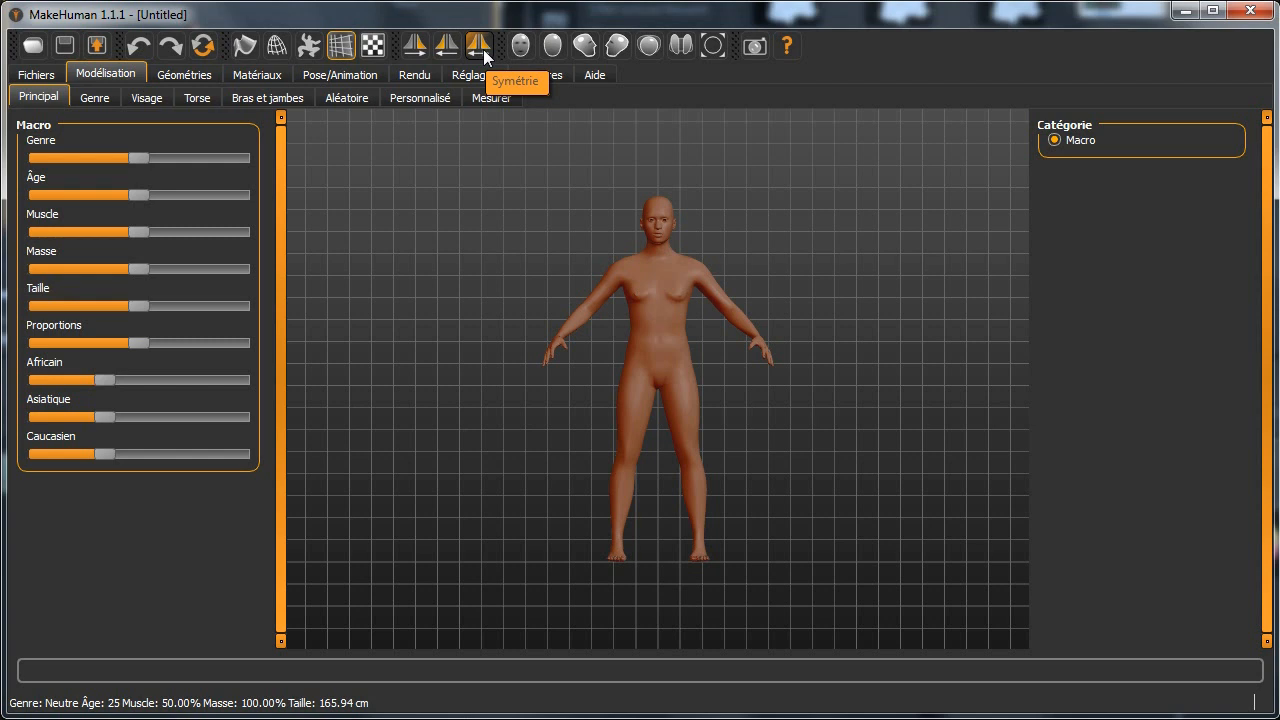
left_click(759, 54)
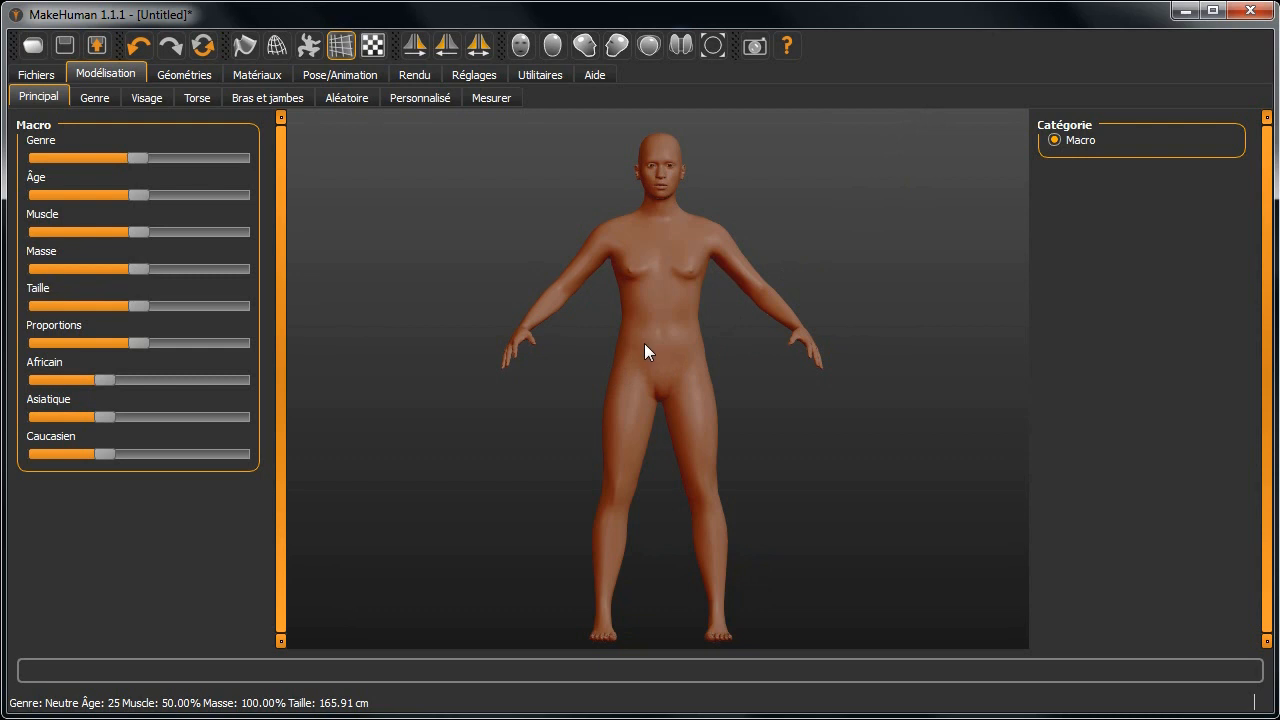
- Make the model fully female, aged 20 with 100% muscle, and adjust its mass, height, proportions and Caucasian traits
left_click_drag(648, 341, 657, 370)
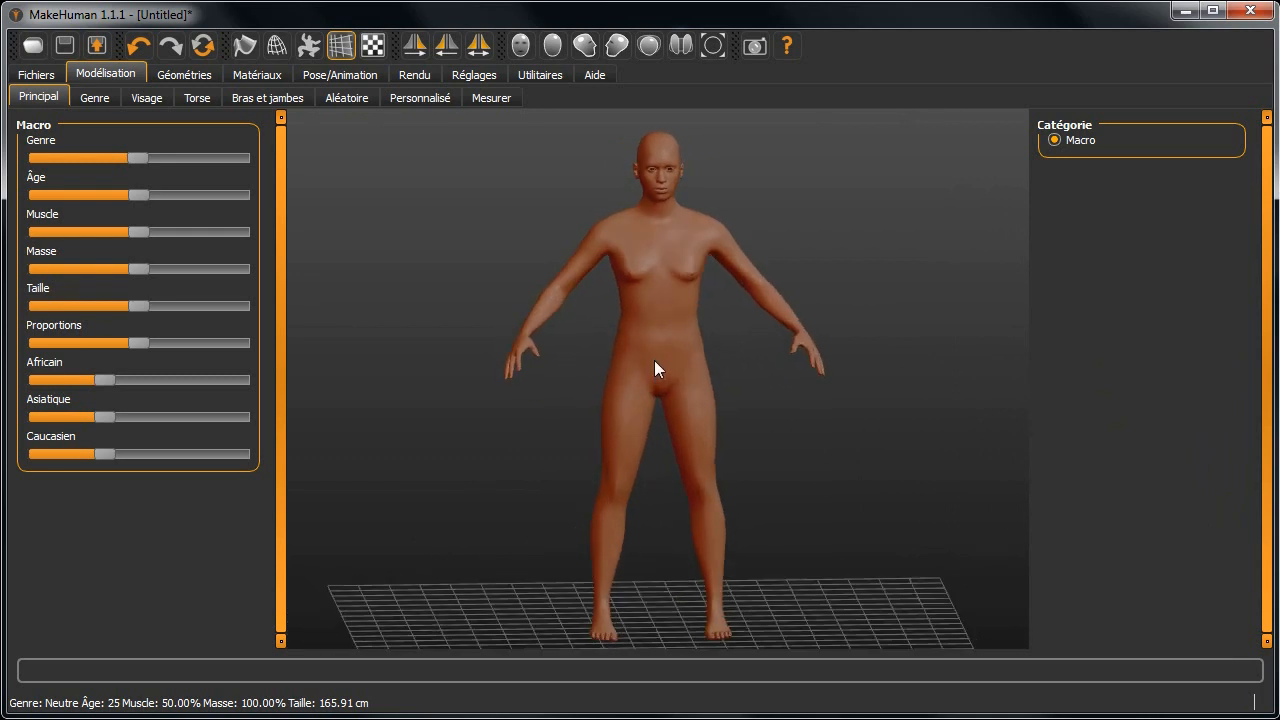
scroll(656, 368, "down", 2)
scroll(656, 368, "up", 4)
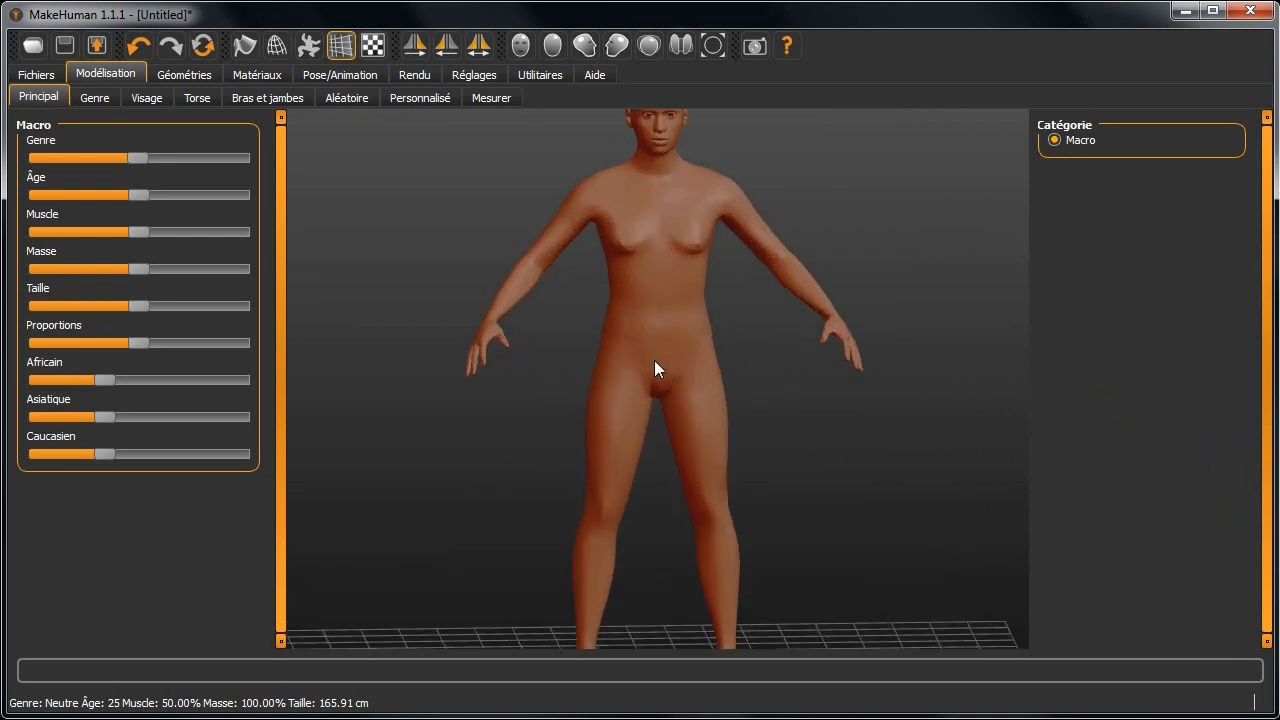
scroll(655, 366, "up", 2)
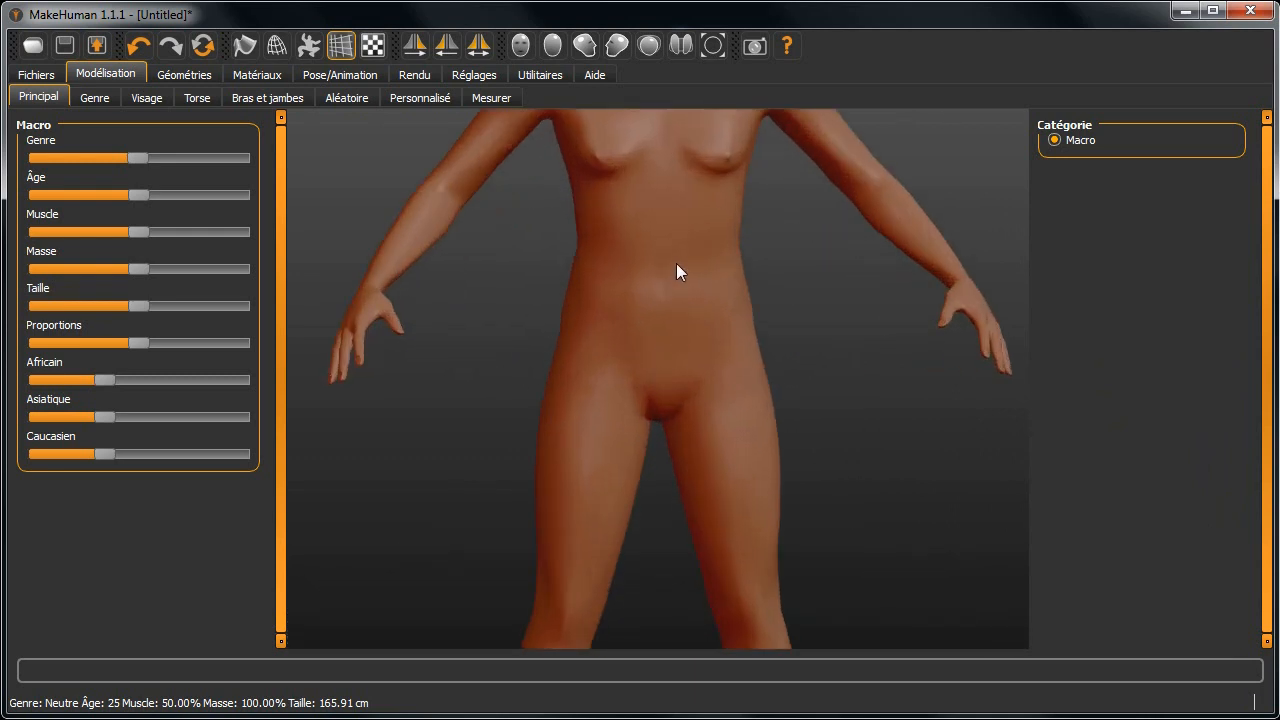
middle_click_drag(667, 213, 694, 391)
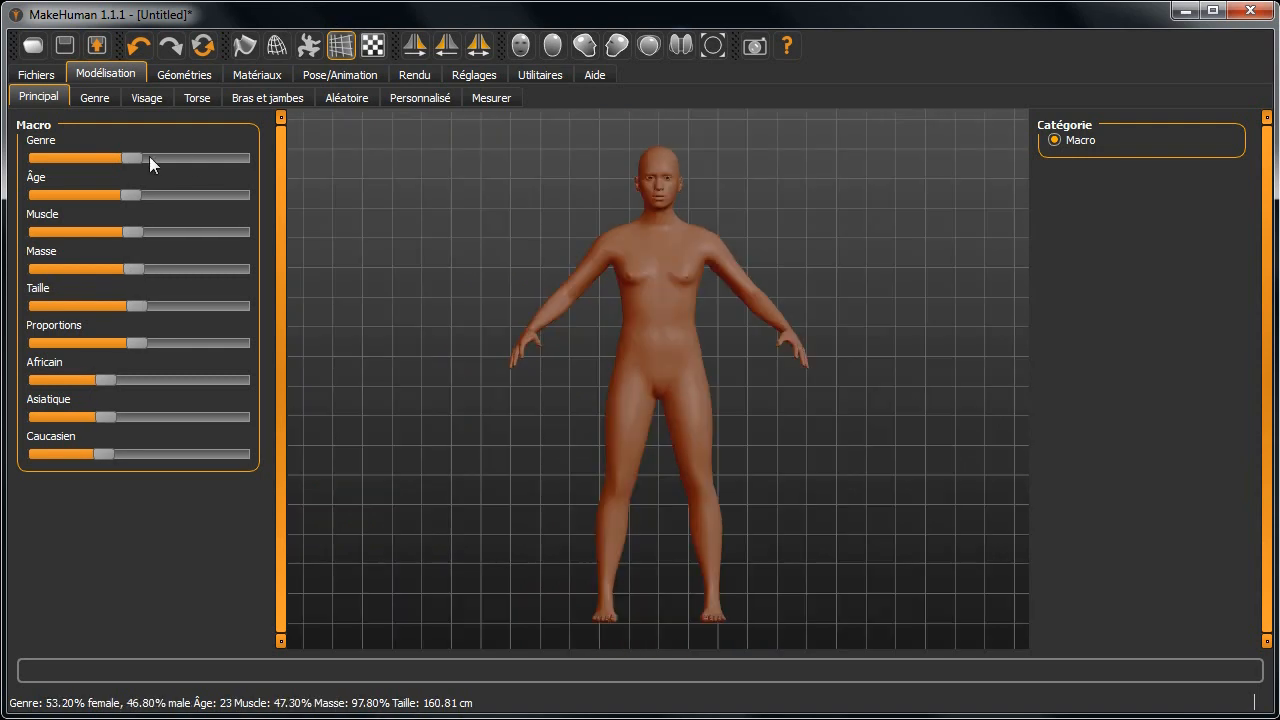
left_click_drag(131, 159, 20, 180)
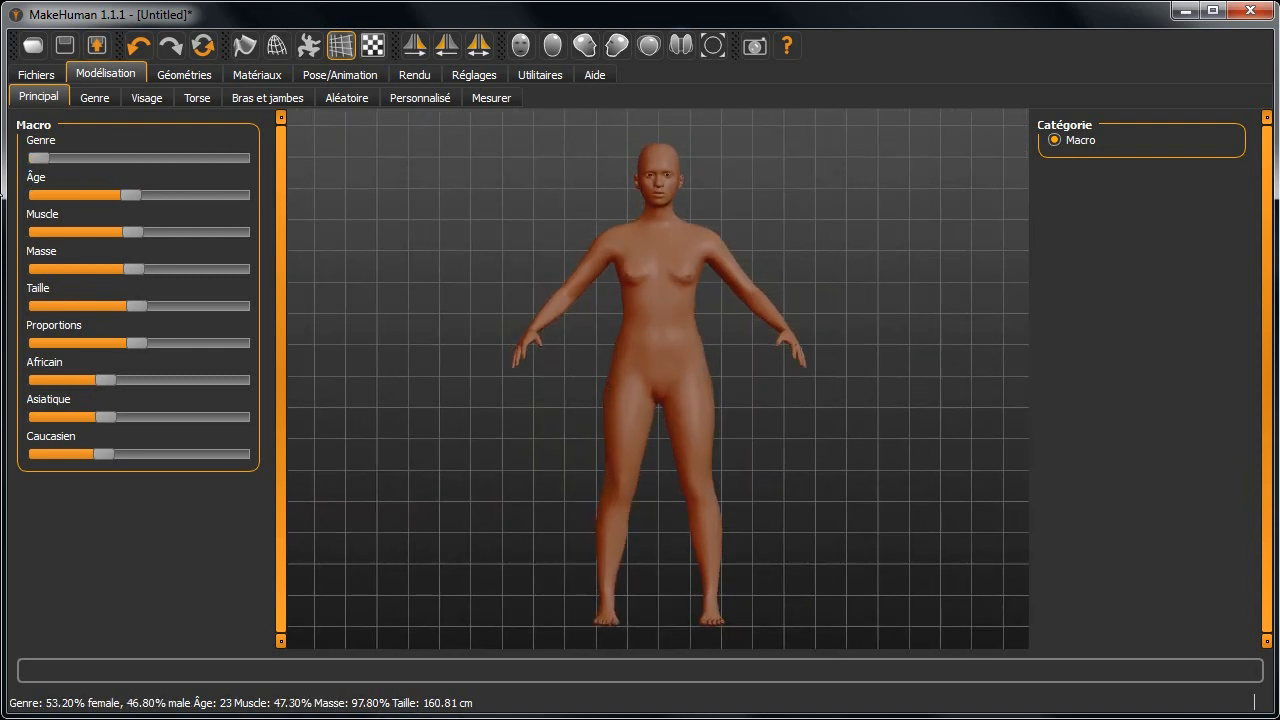
left_click_drag(128, 203, 242, 250)
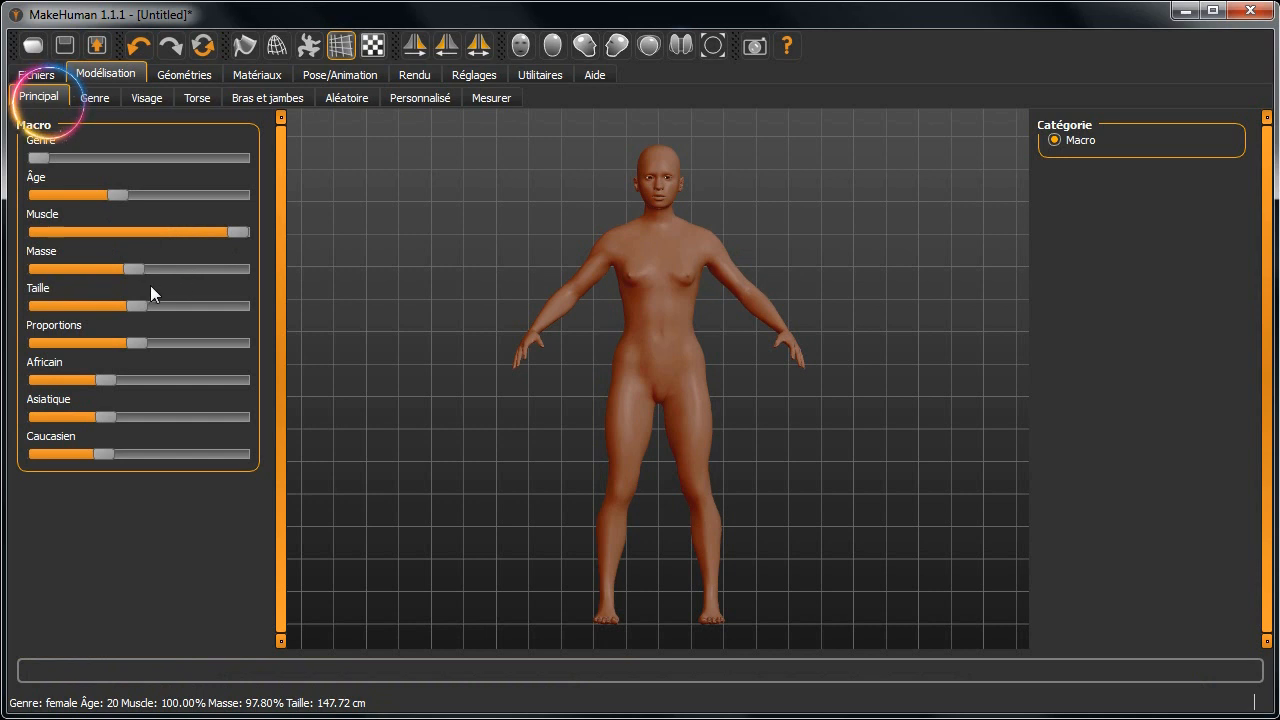
left_click_drag(132, 270, 173, 346)
left_click_drag(106, 455, 145, 469)
- Increase the breast size, firmness, vertical position and pointedness, and narrow the nostrils in the detailed nose size settings
left_click(95, 97)
left_click_drag(141, 155, 142, 279)
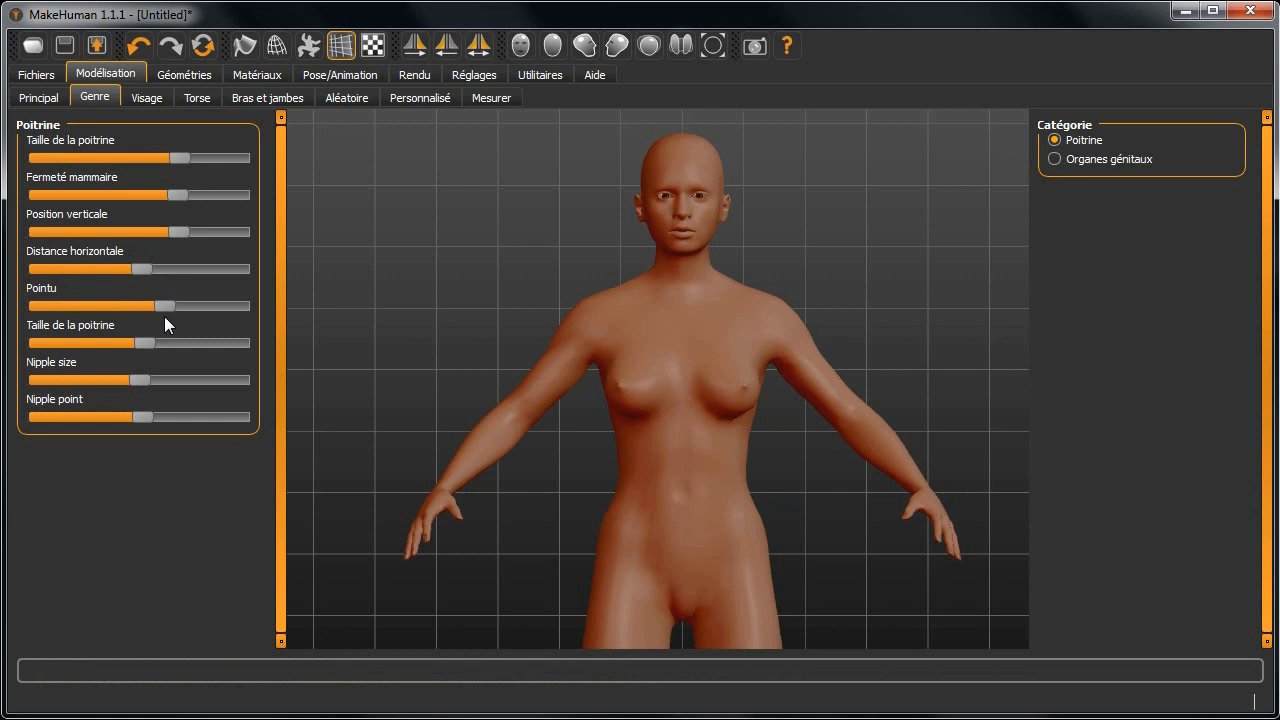
left_click(155, 98)
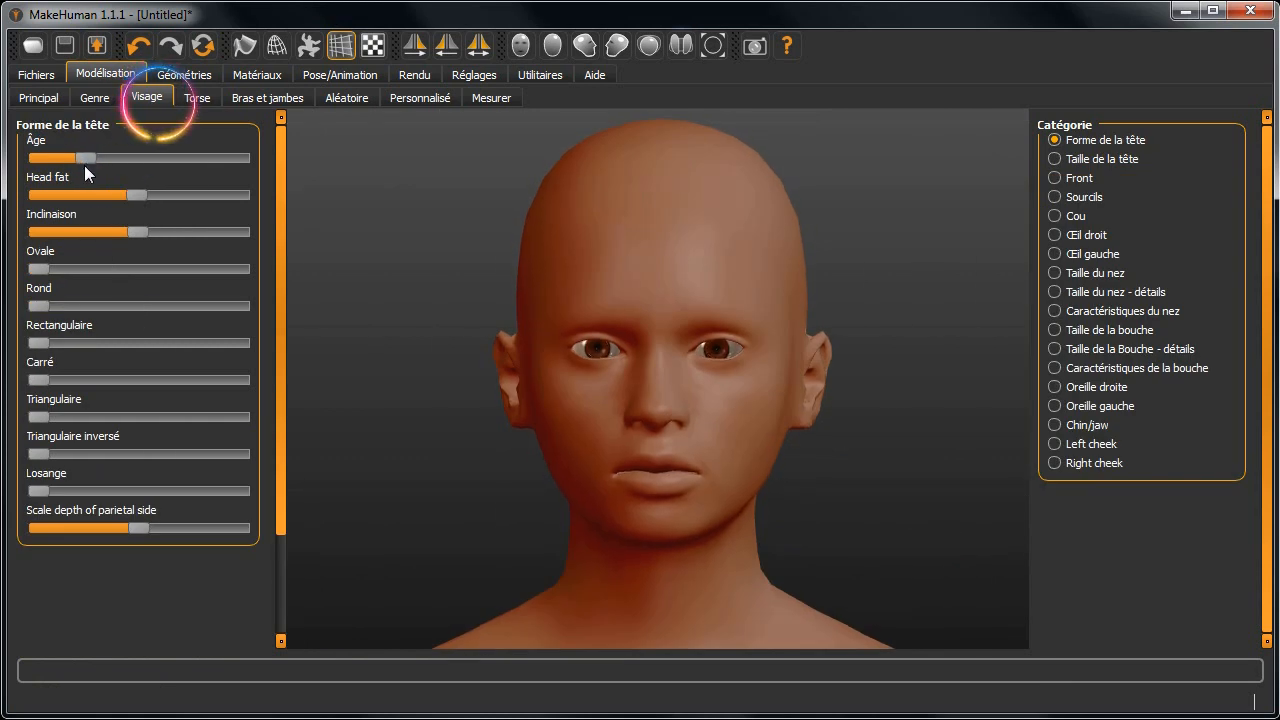
left_click(1054, 293)
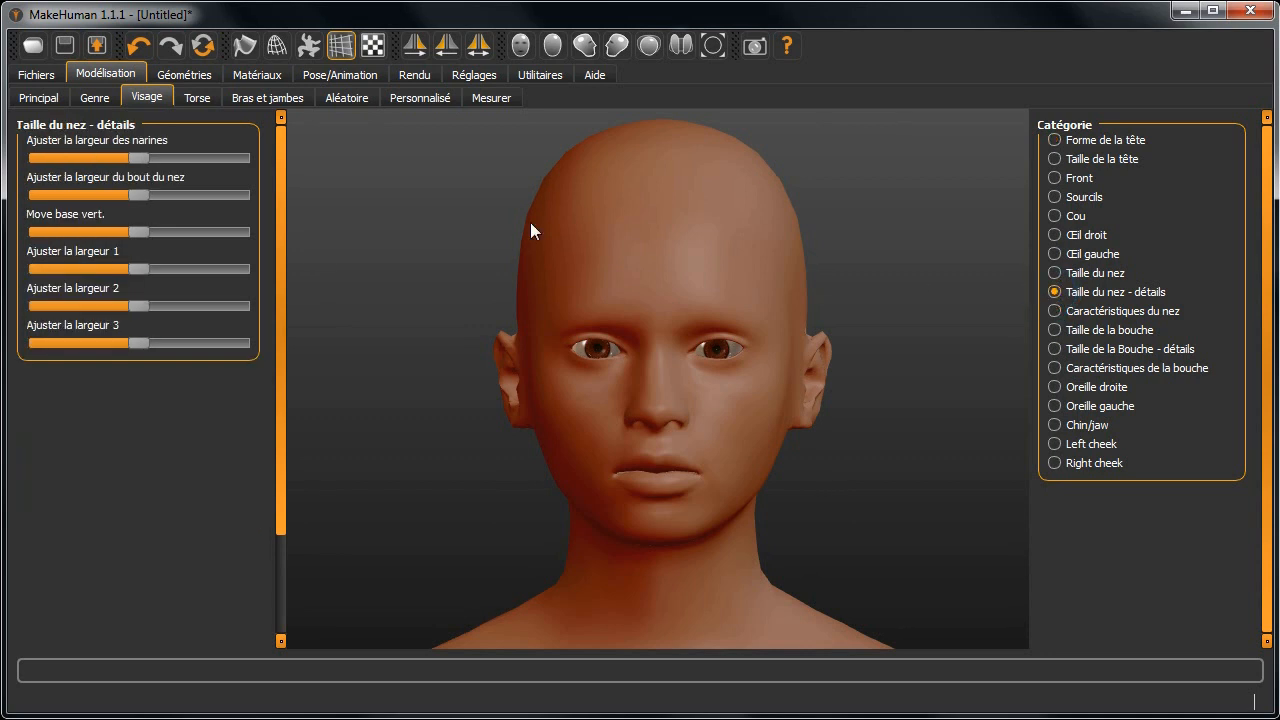
left_click_drag(143, 158, 96, 163)
- Set the stomach's pregnant shape to its maximum and increase the pelvis muscle tone
left_click(197, 97)
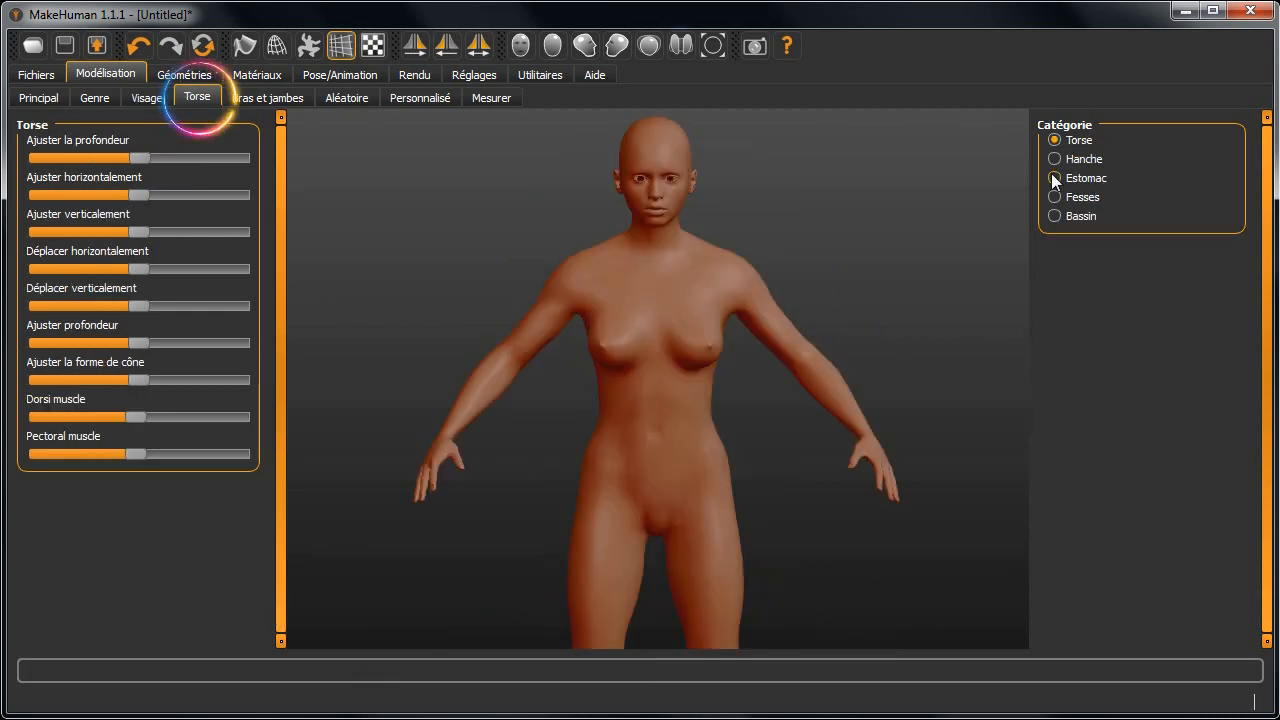
left_click(1055, 159)
left_click(1055, 179)
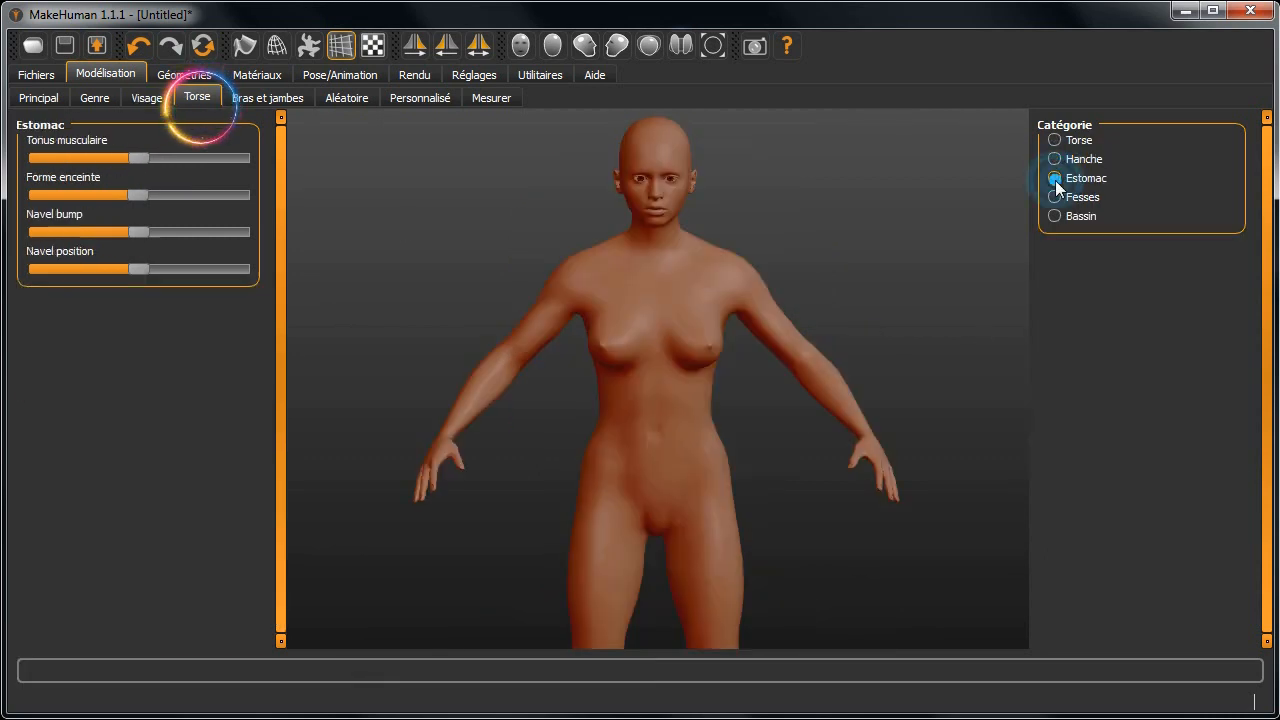
left_click_drag(138, 195, 246, 196)
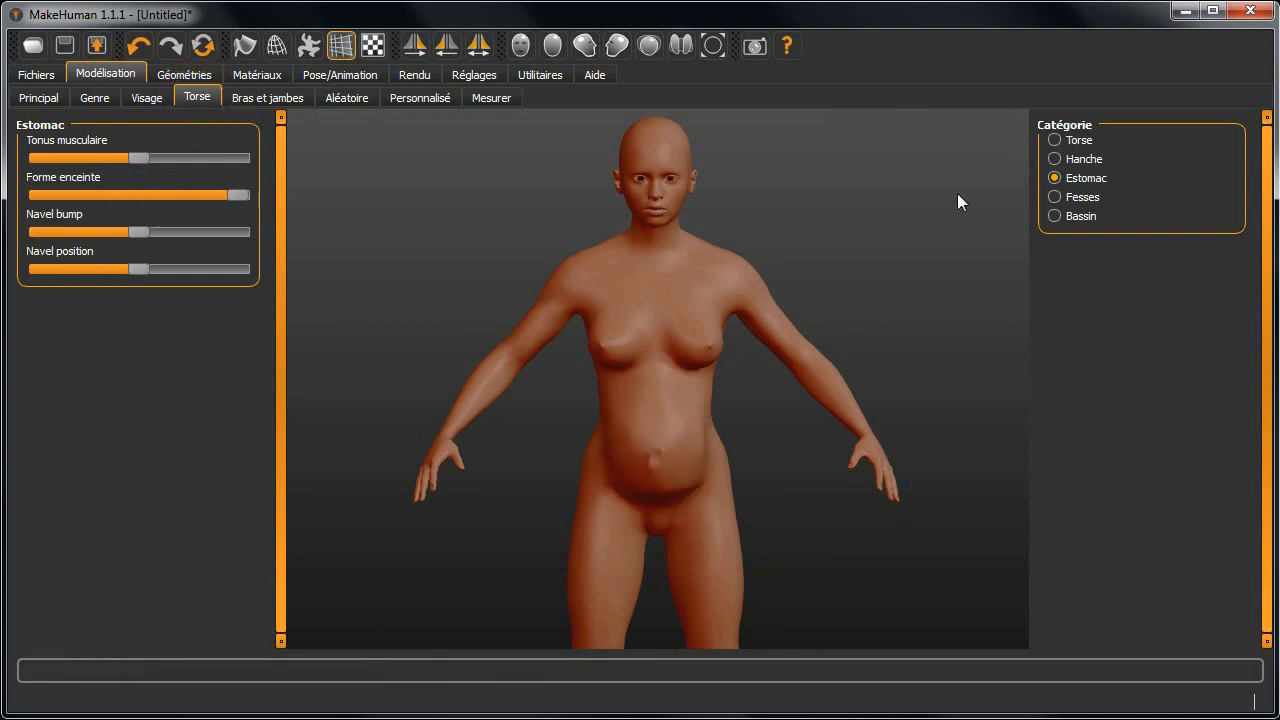
left_click(1055, 197)
left_click(1055, 216)
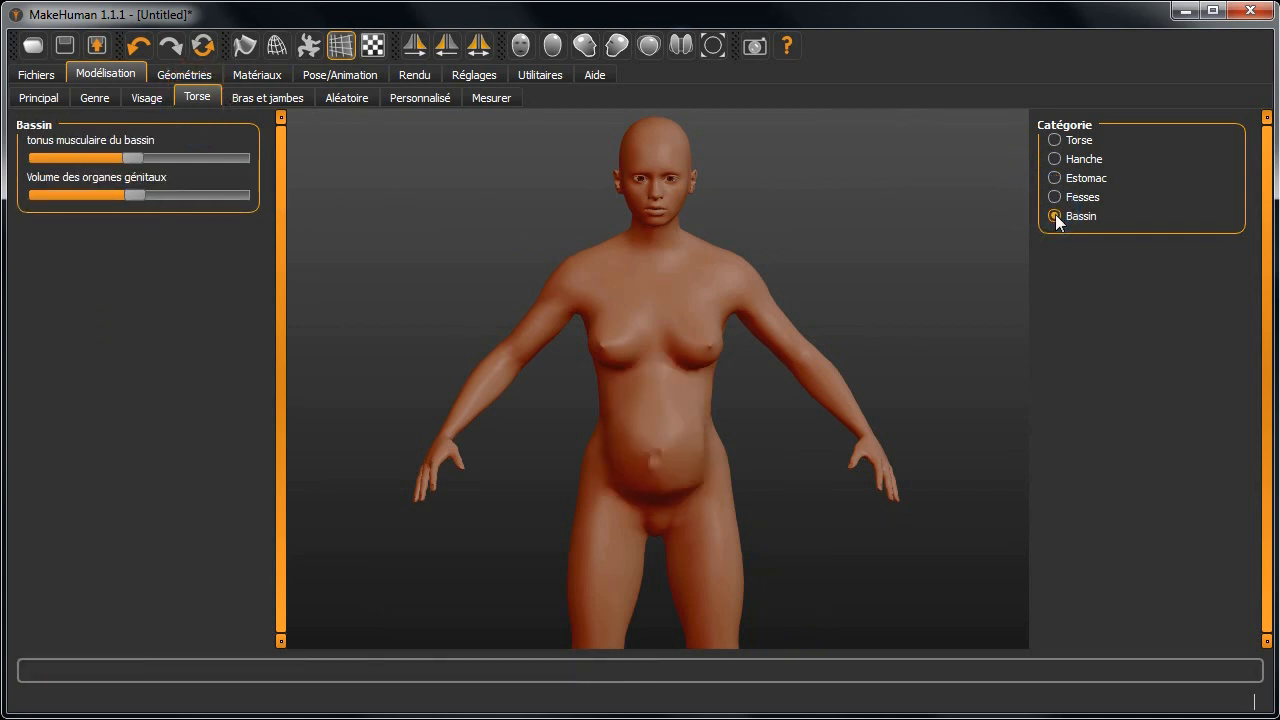
left_click_drag(138, 157, 228, 159)
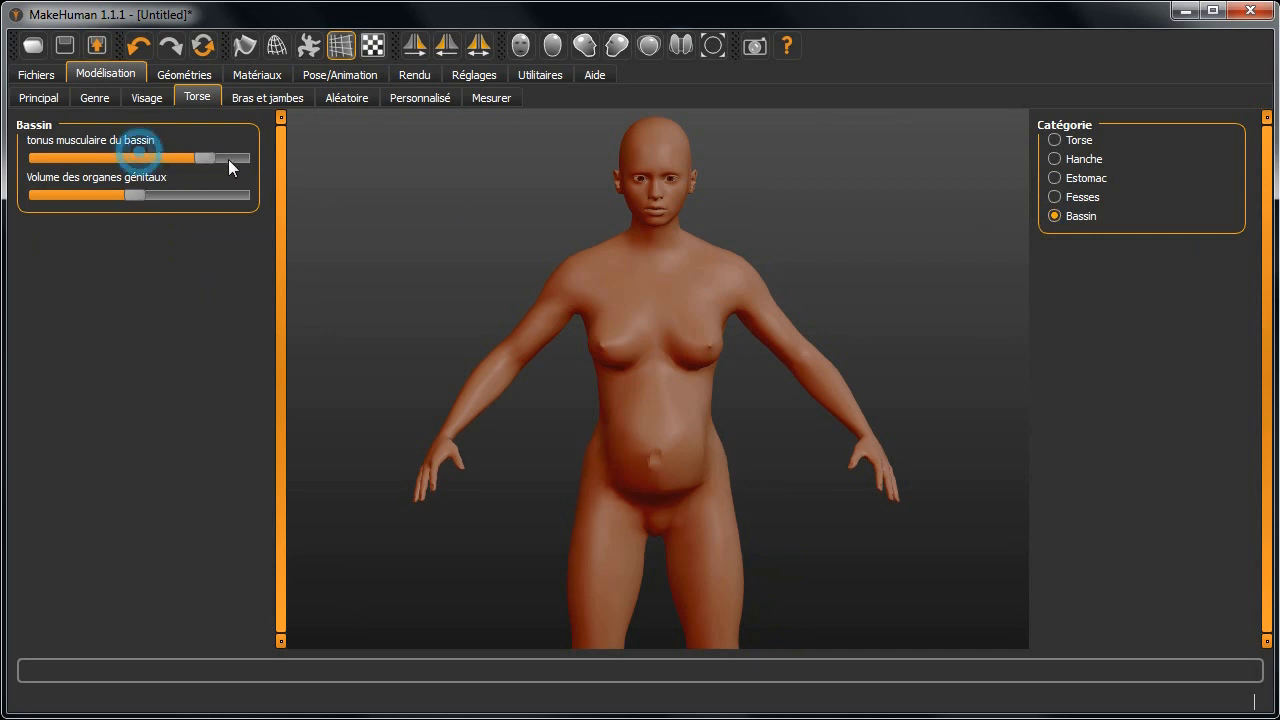
- Examine the arm and leg modelling categories, covering the hands, feet, shoulders, right arm and right leg
left_click(267, 97)
left_click(1055, 159)
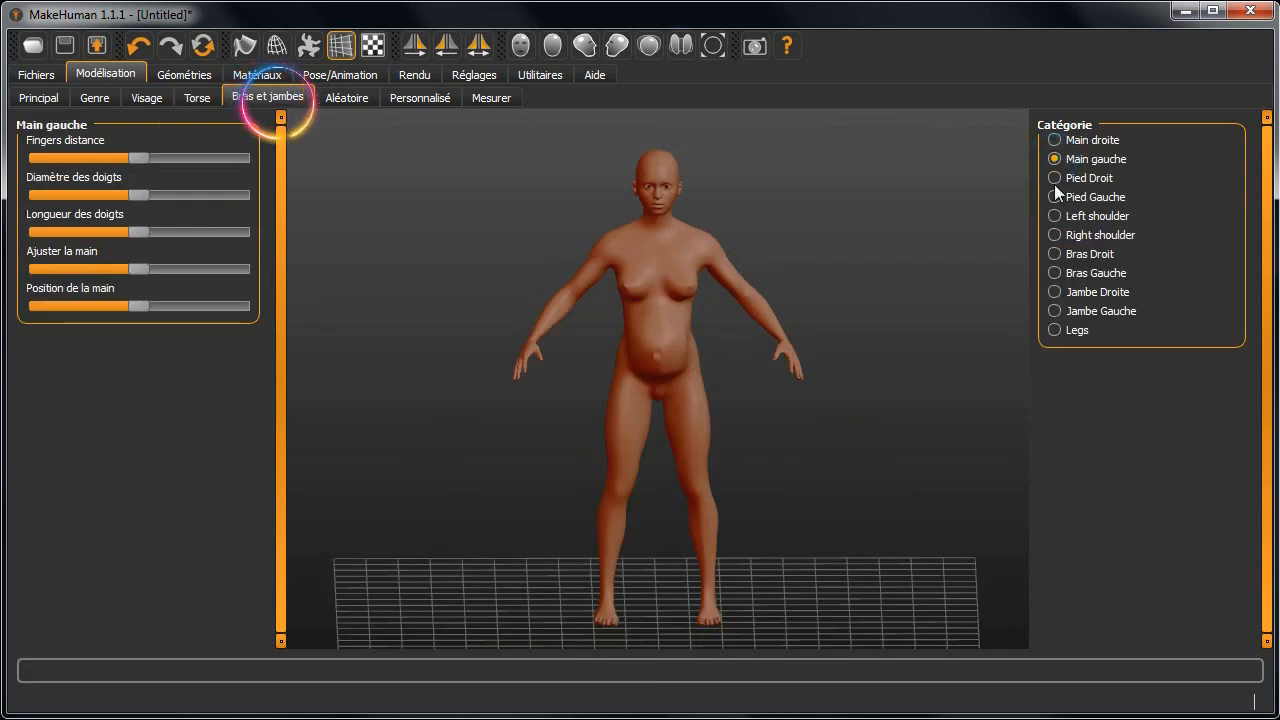
left_click(1056, 179)
left_click(1055, 197)
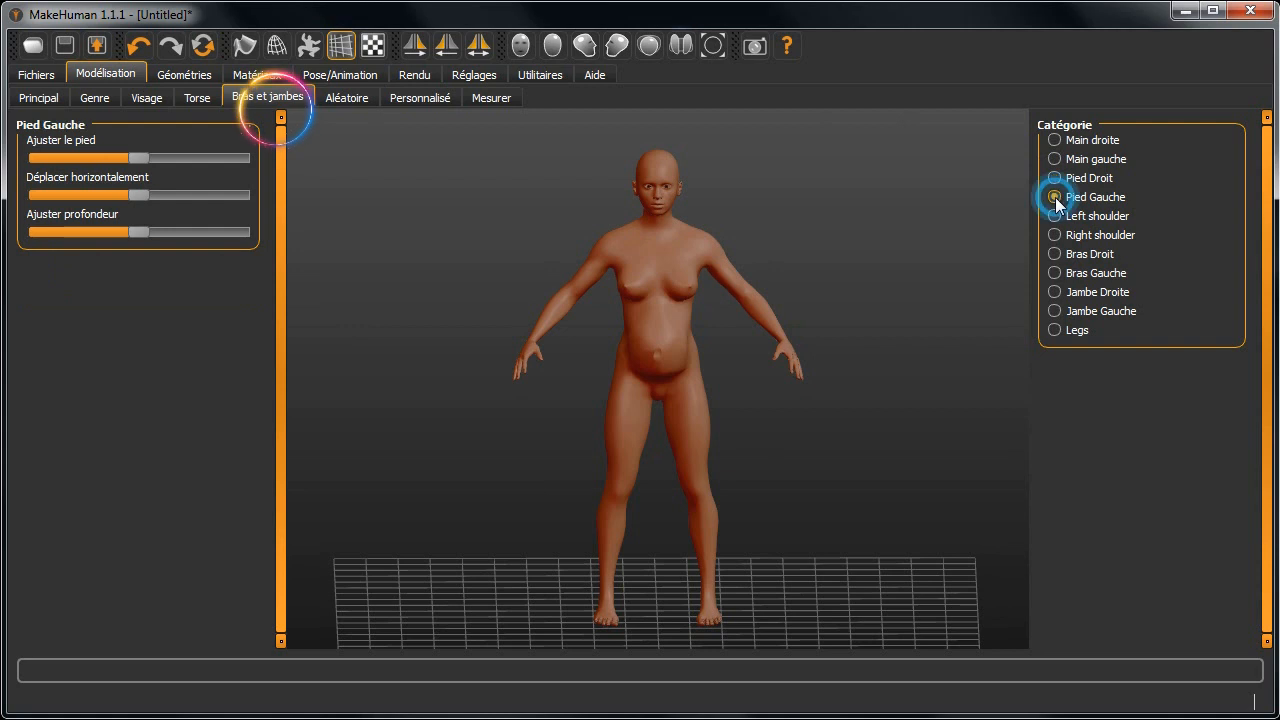
left_click(1055, 217)
left_click(1055, 234)
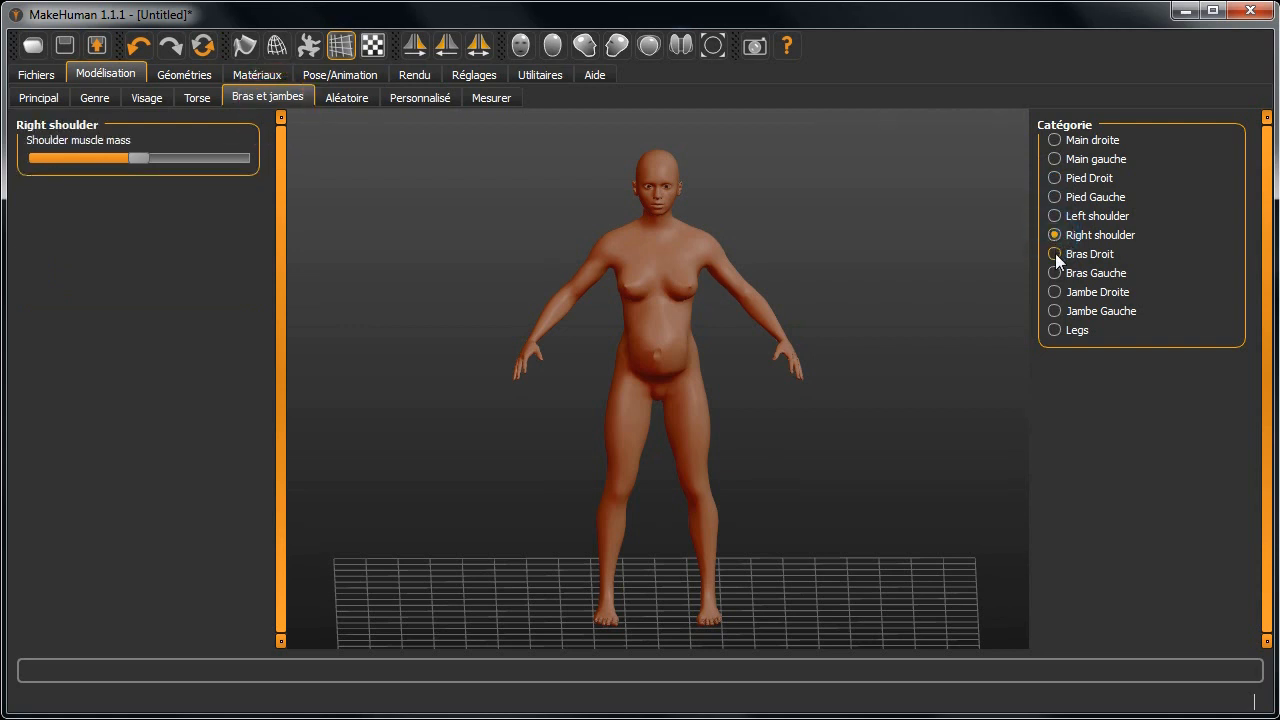
left_click(1055, 253)
left_click(1056, 293)
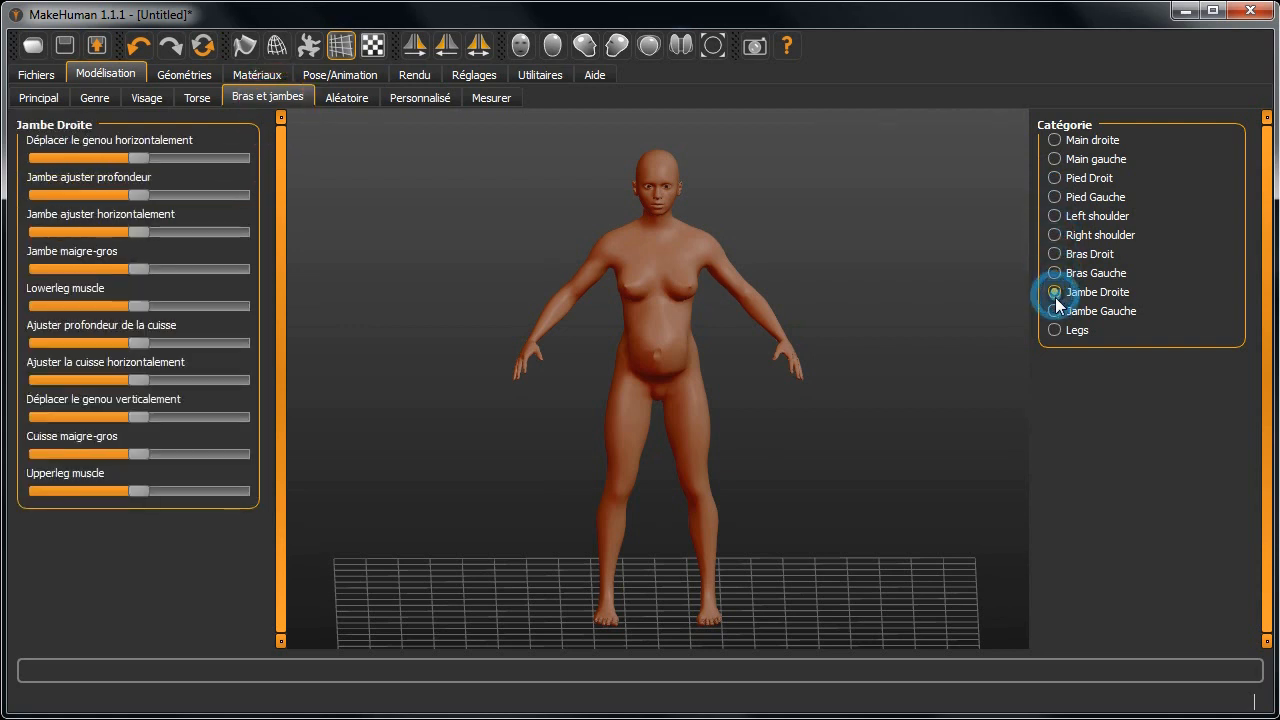
- Try generating random versions of the character with the macro, face, body and height options enabled
left_click(1055, 329)
left_click(347, 97)
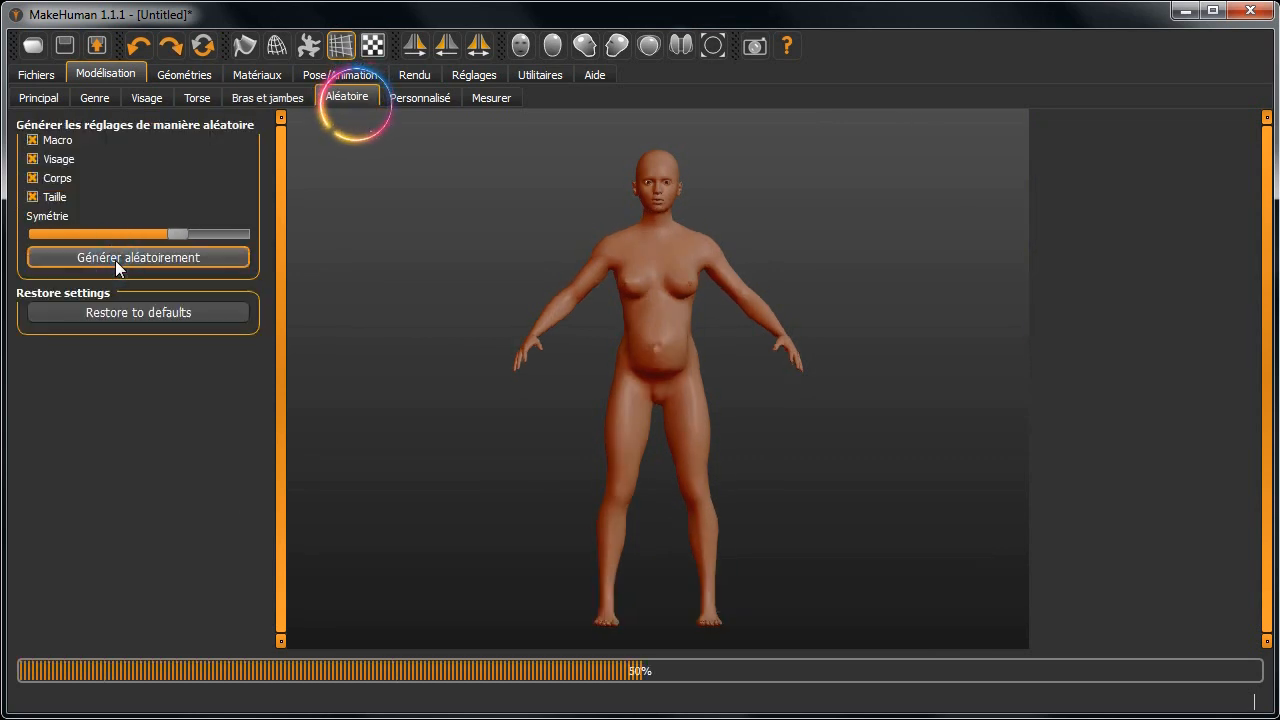
left_click(115, 258)
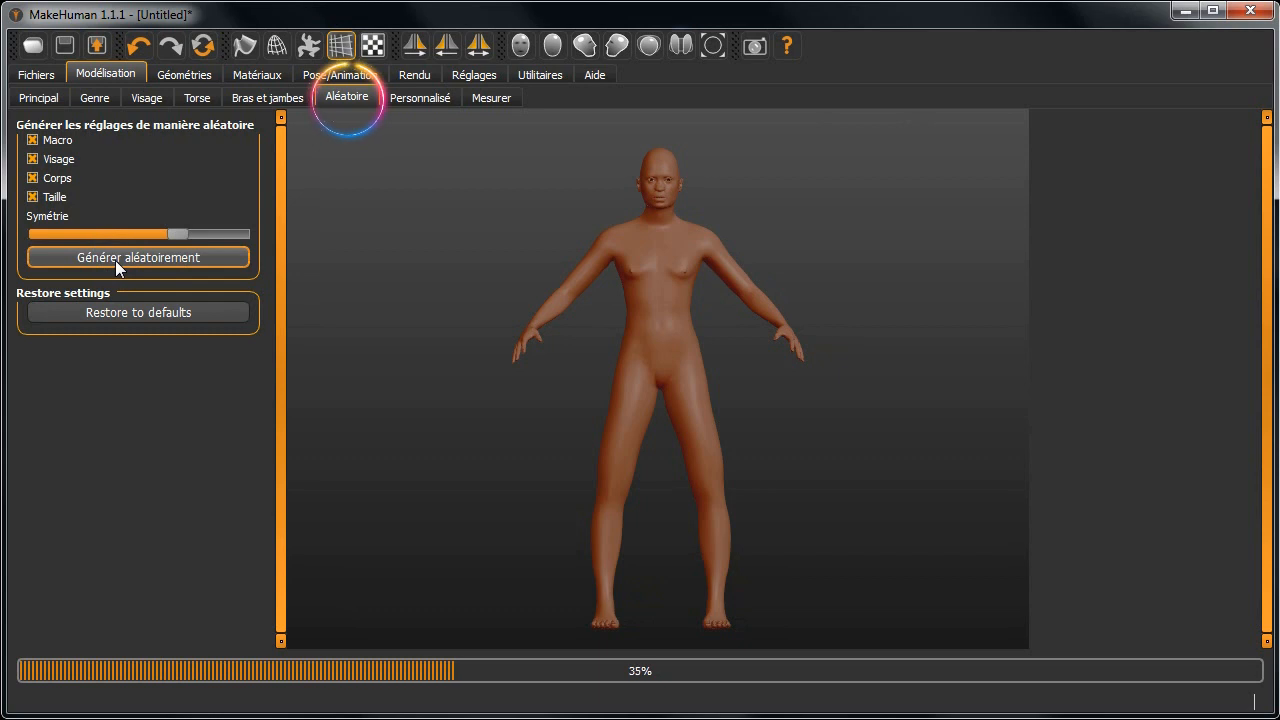
left_click(115, 260)
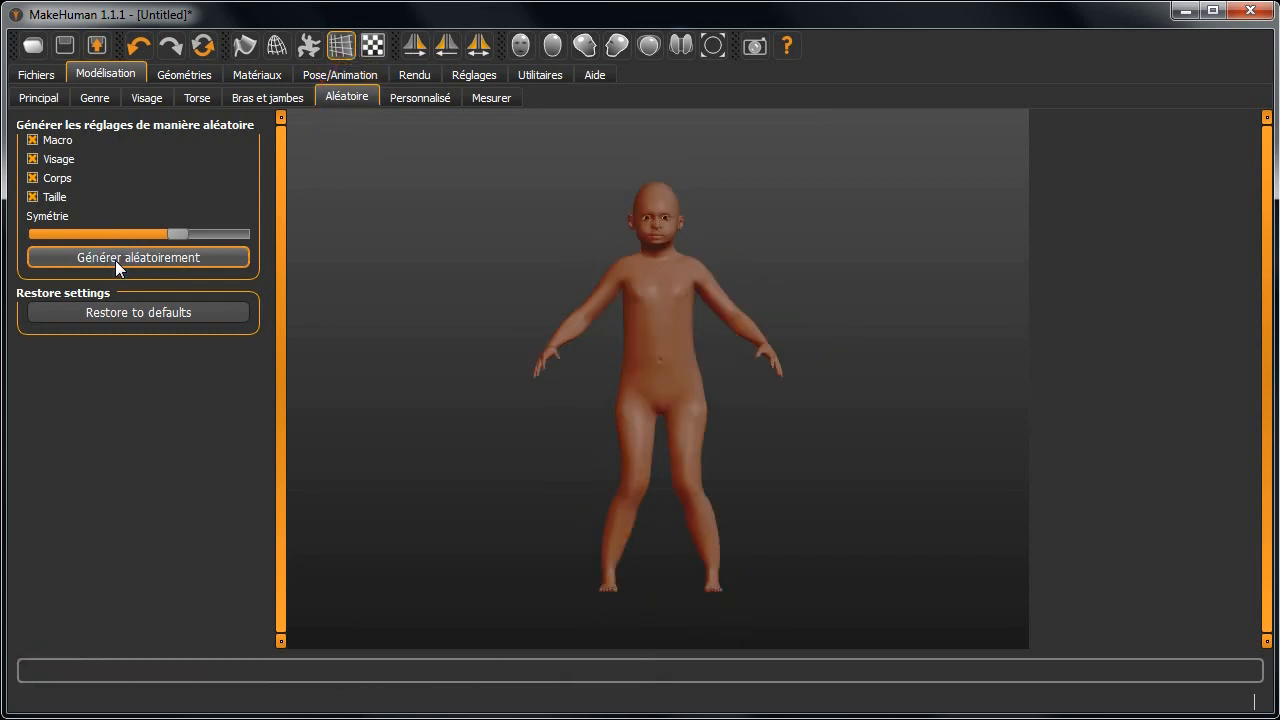
- Examine the custom targets and the body measurement categories from neck and arms down to legs and ankles
left_click(420, 97)
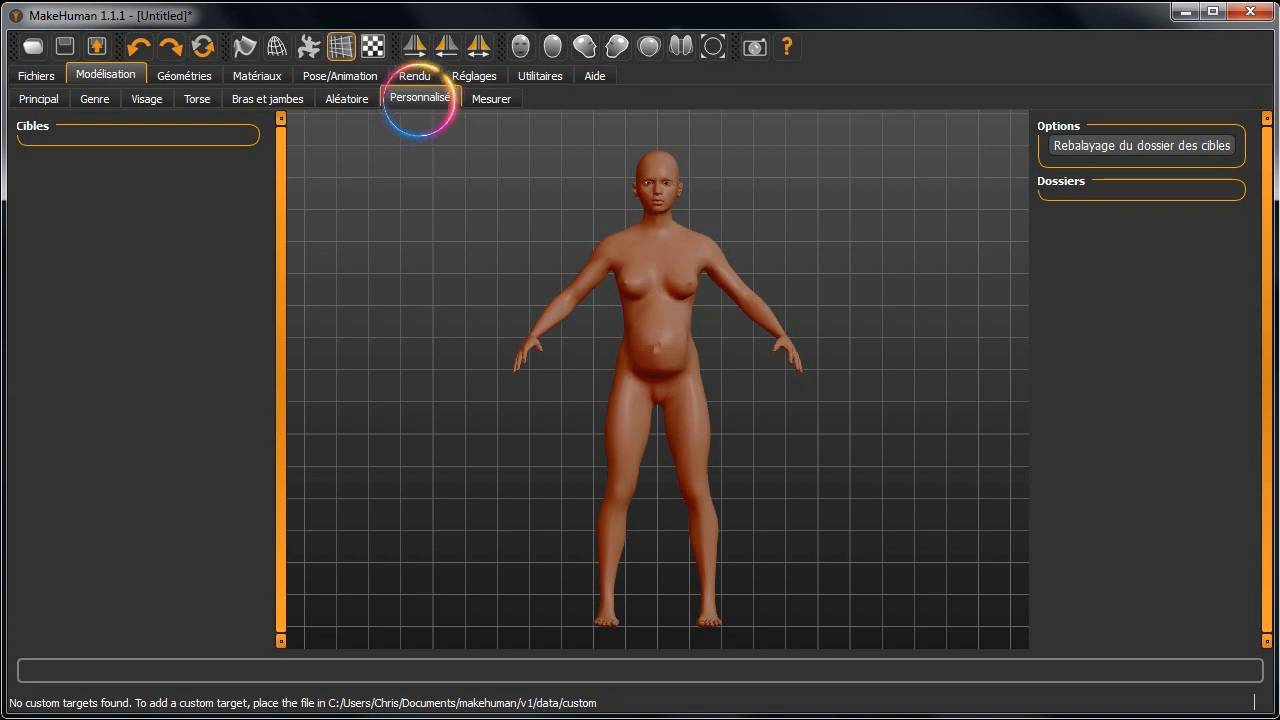
left_click(491, 98)
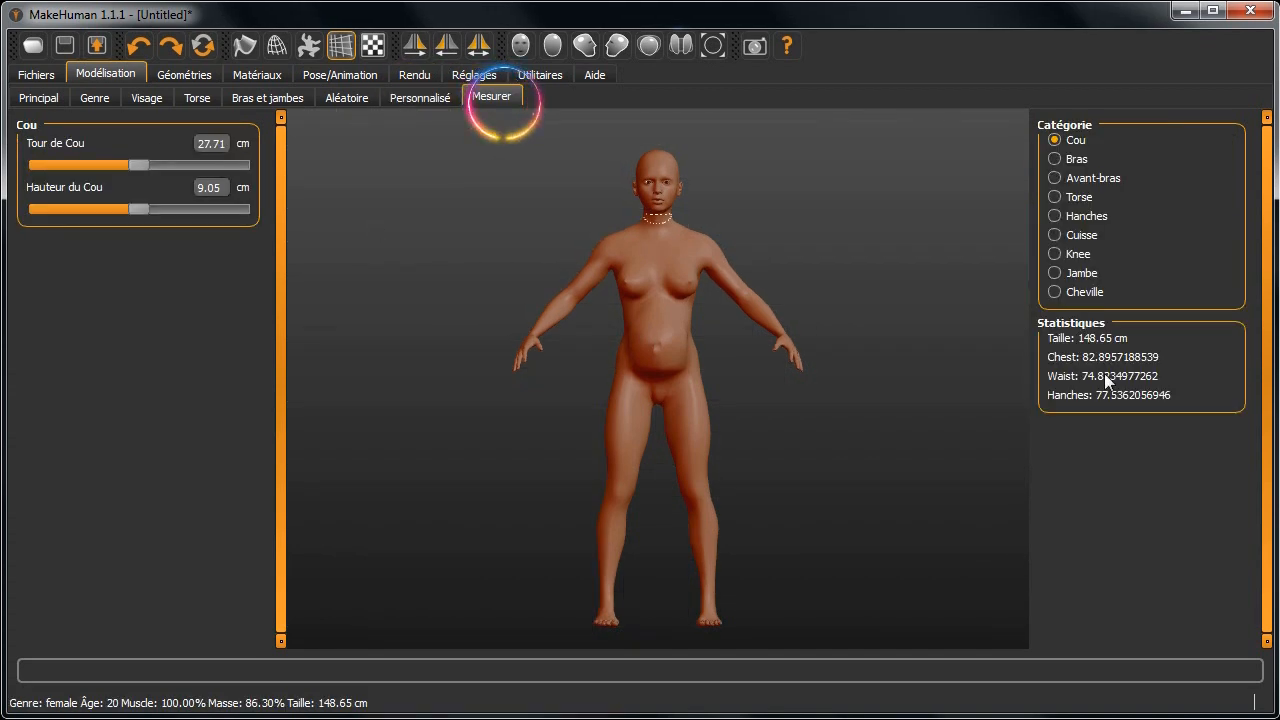
left_click(1055, 160)
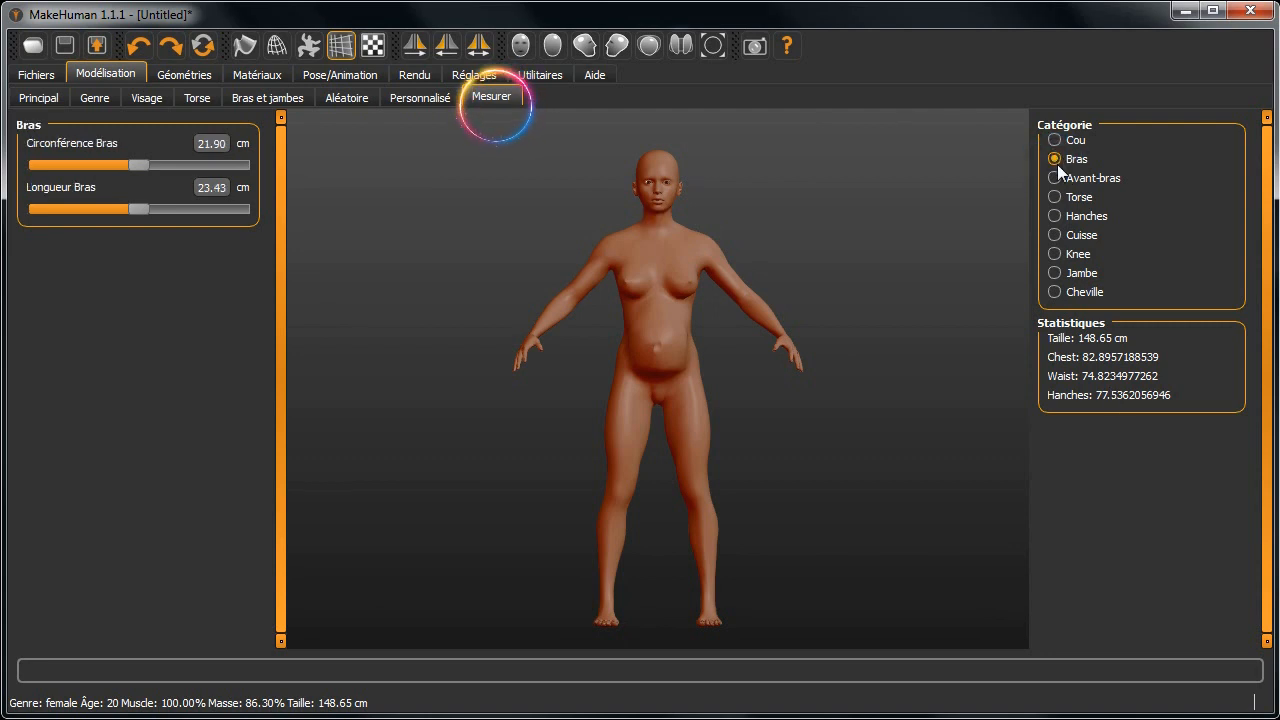
left_click(1056, 180)
left_click(1055, 197)
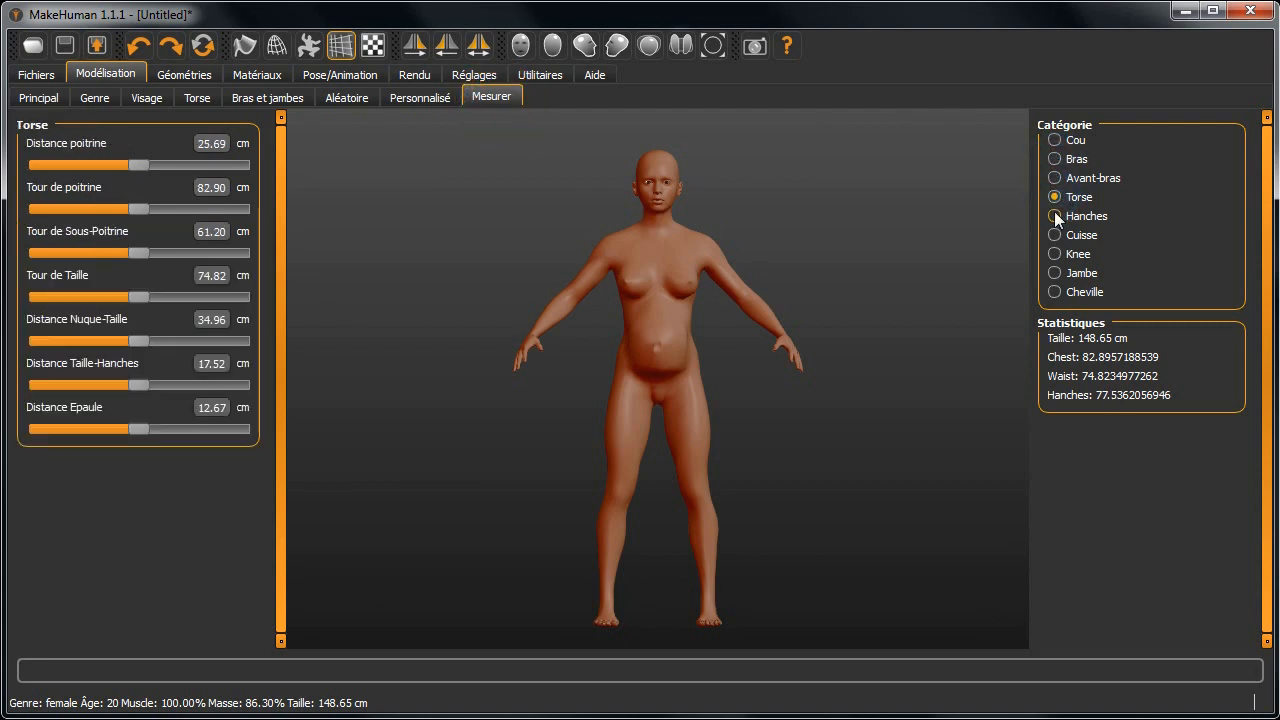
left_click(1055, 216)
left_click(1055, 236)
left_click(1055, 254)
left_click(1056, 273)
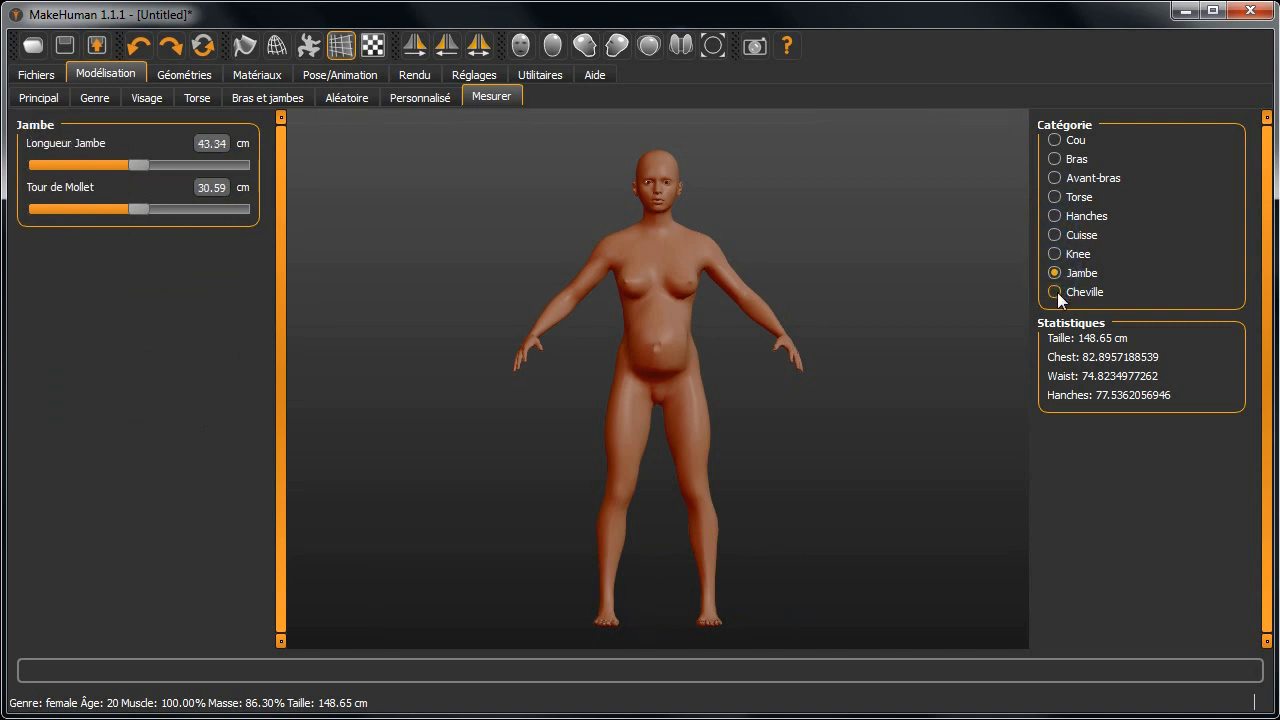
left_click(1055, 292)
- Dress the character in Female sportsuit01 and give it the Long01 hairstyle
left_click(184, 74)
left_click(45, 97)
left_click(1100, 425)
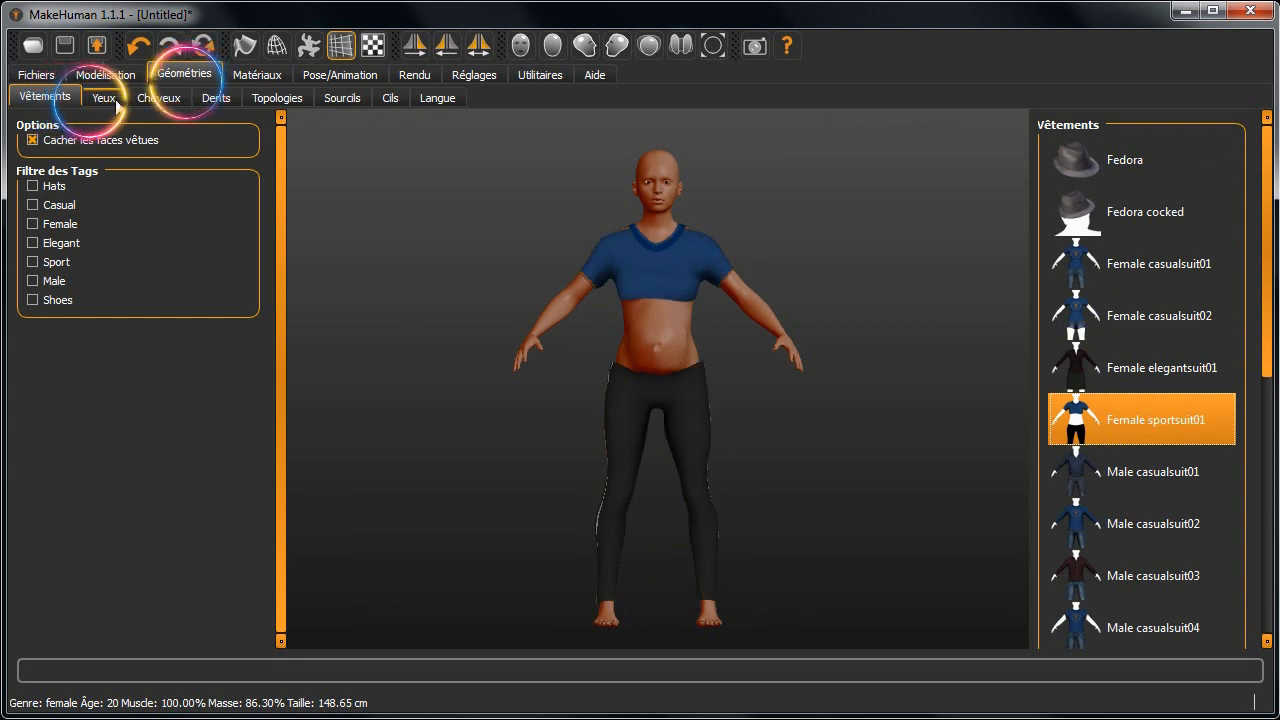
left_click(104, 98)
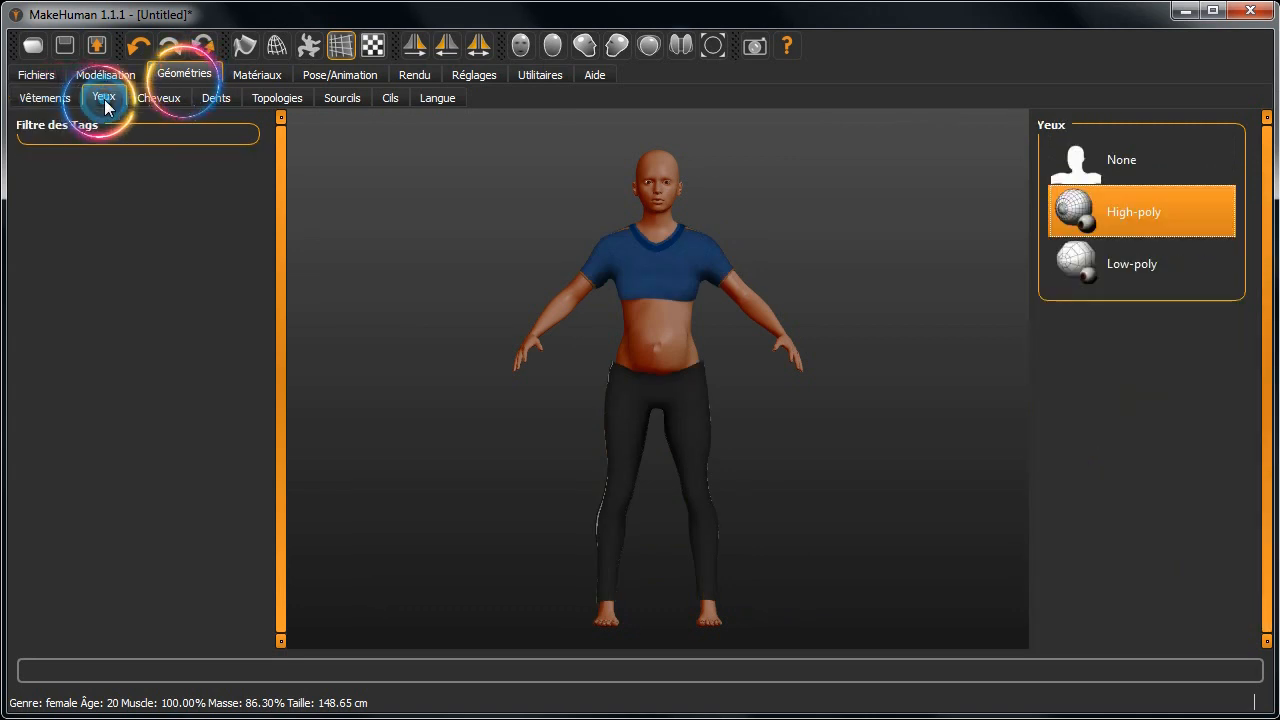
left_click(170, 99)
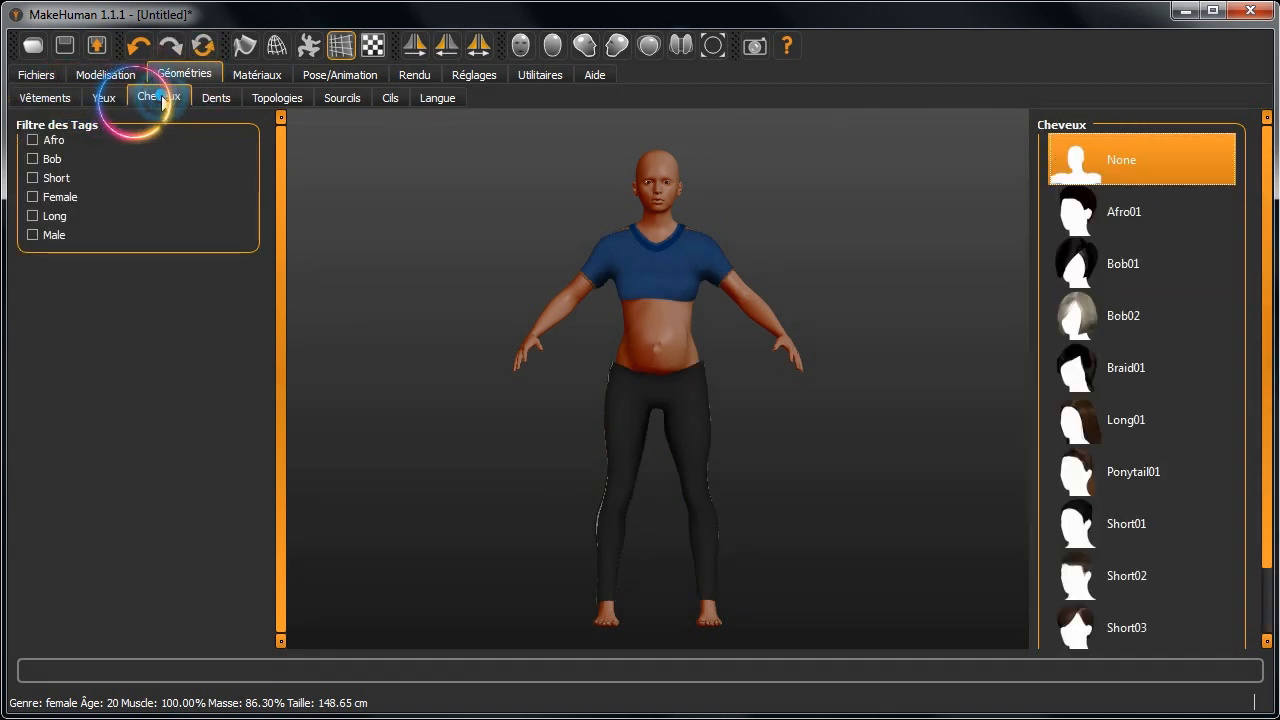
left_click(1100, 420)
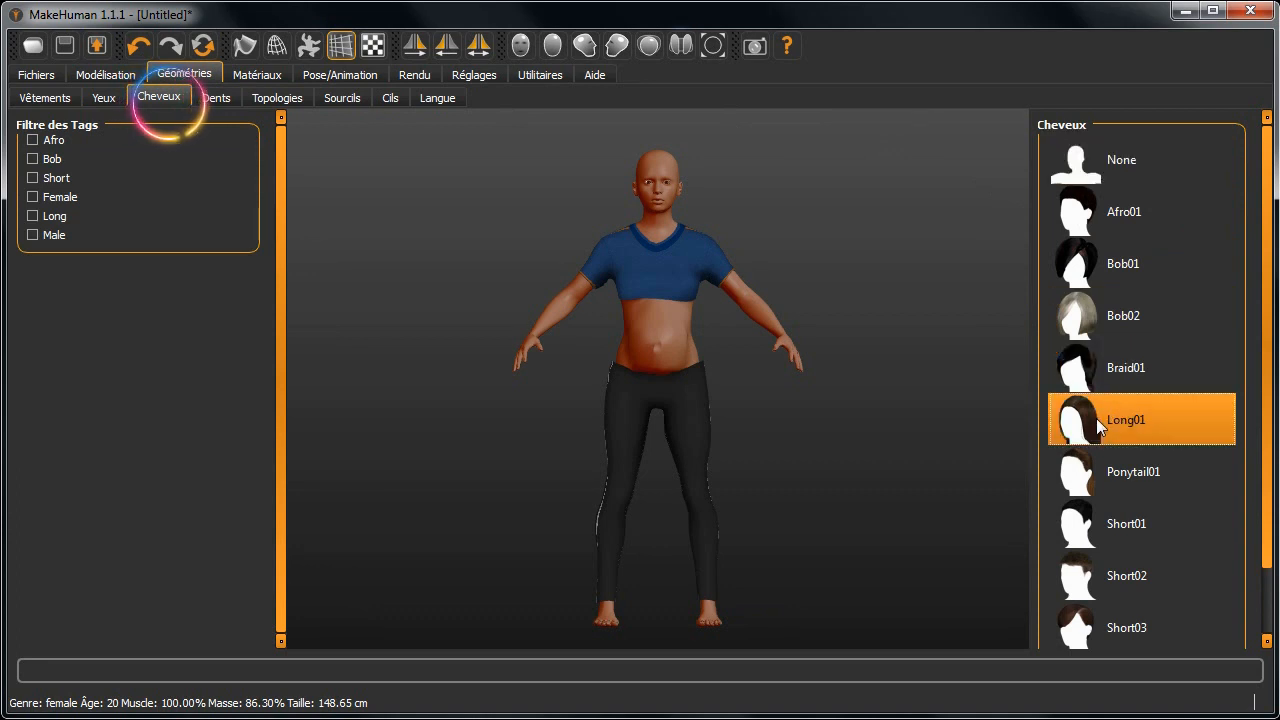
- Look over the teeth geometries and apply the Female generic topology to the body
left_click(218, 99)
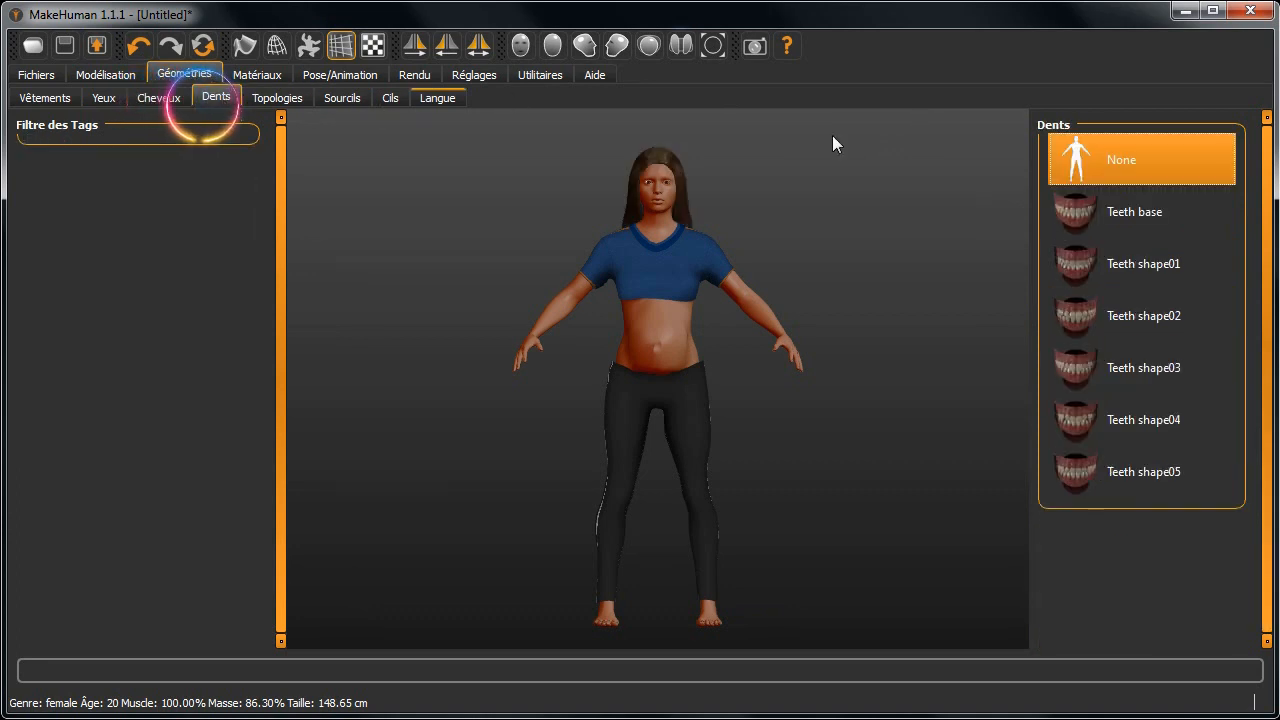
left_click(290, 98)
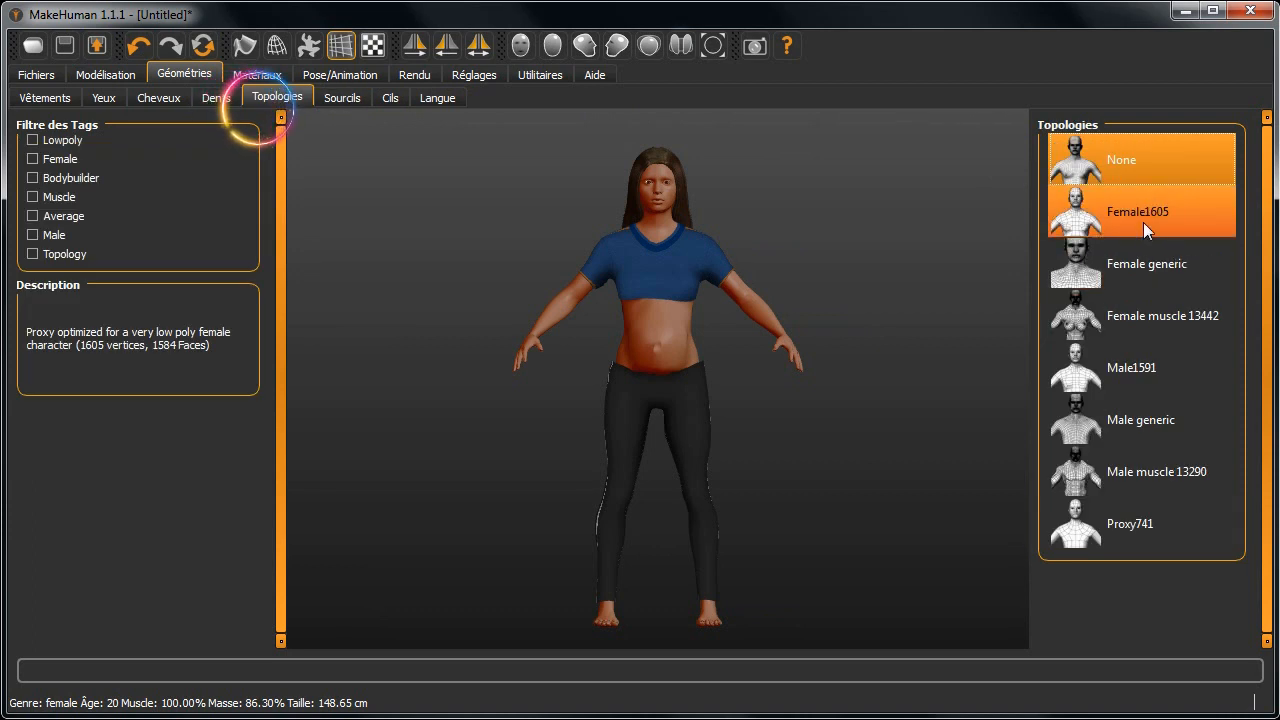
left_click(1145, 262)
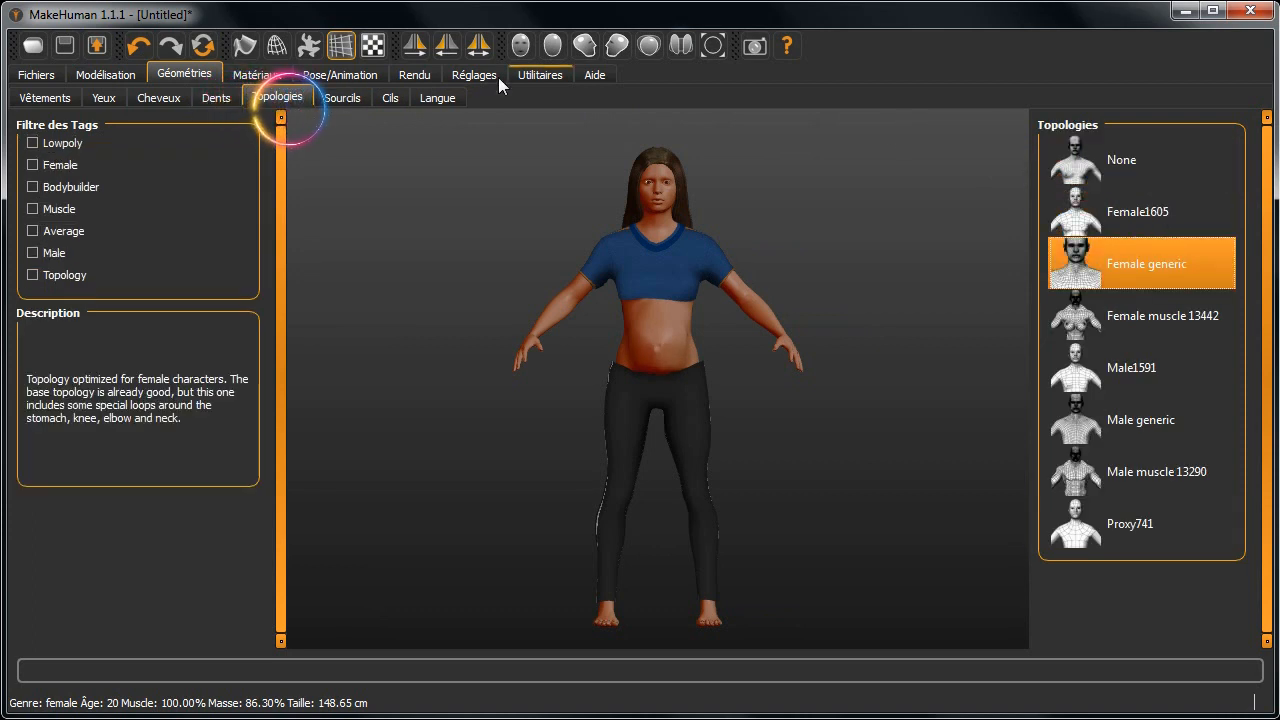
- Try Eyebrow008 on the character and settle on the Eyebrow006 eyebrows
left_click(342, 98)
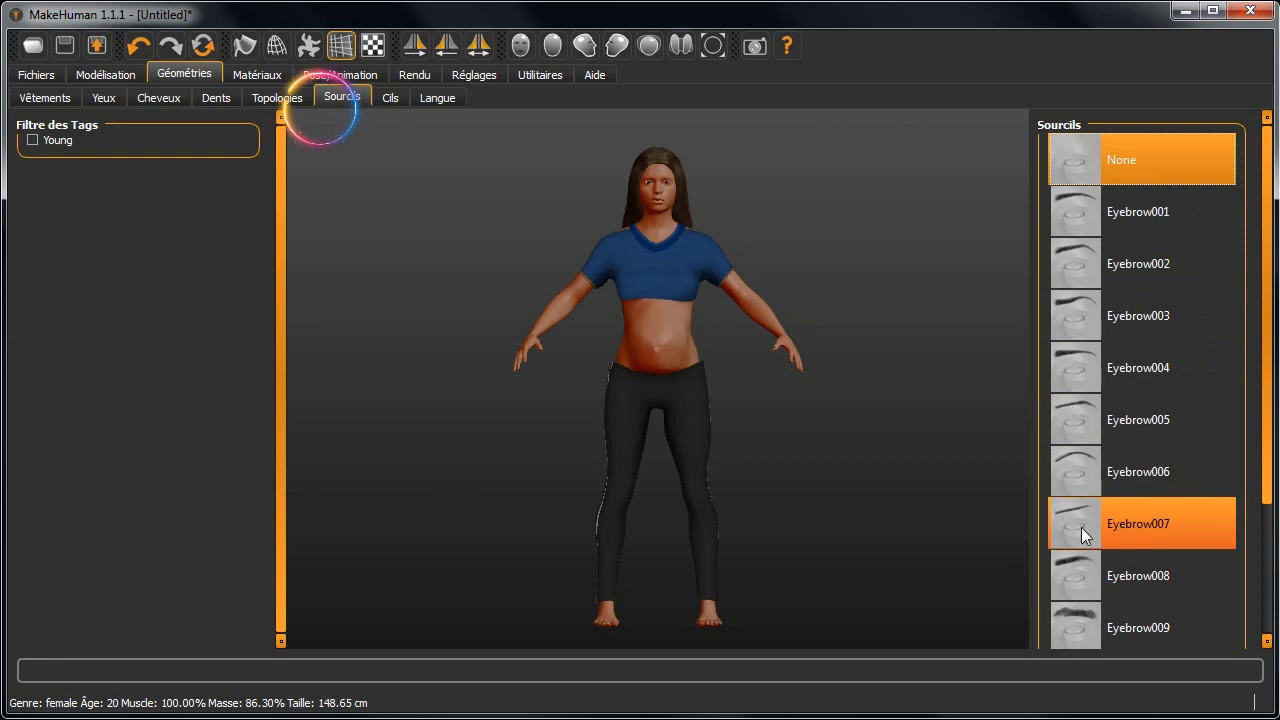
left_click(1085, 576)
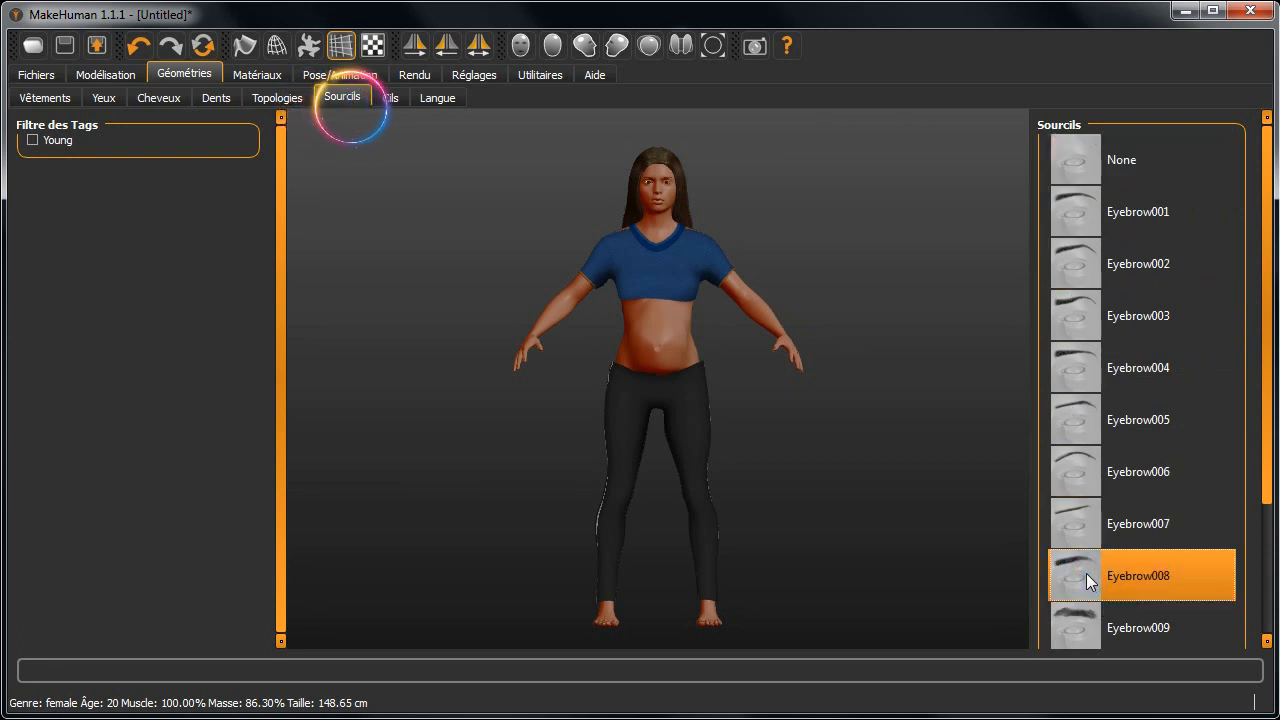
left_click(1072, 472)
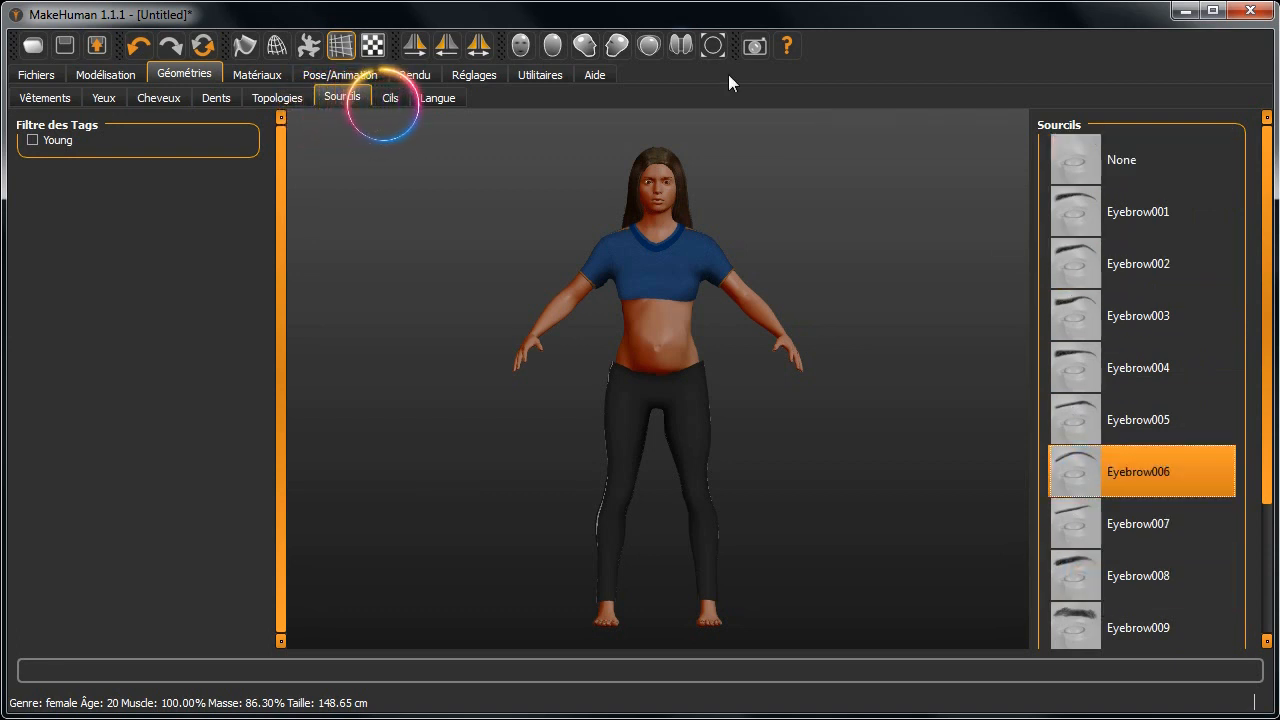
- Add the Eyelashes04 eyelashes and the Tongue01 tongue to the character
left_click(390, 97)
left_click(1090, 368)
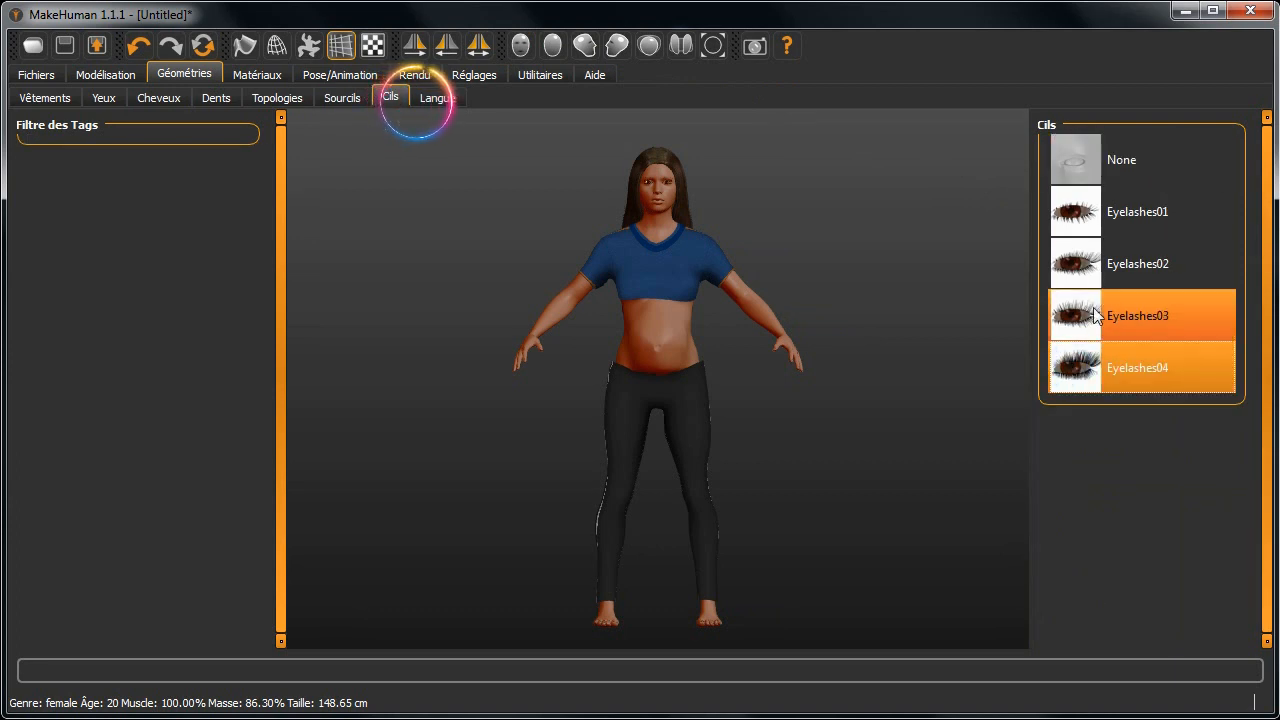
left_click(437, 97)
left_click(1088, 216)
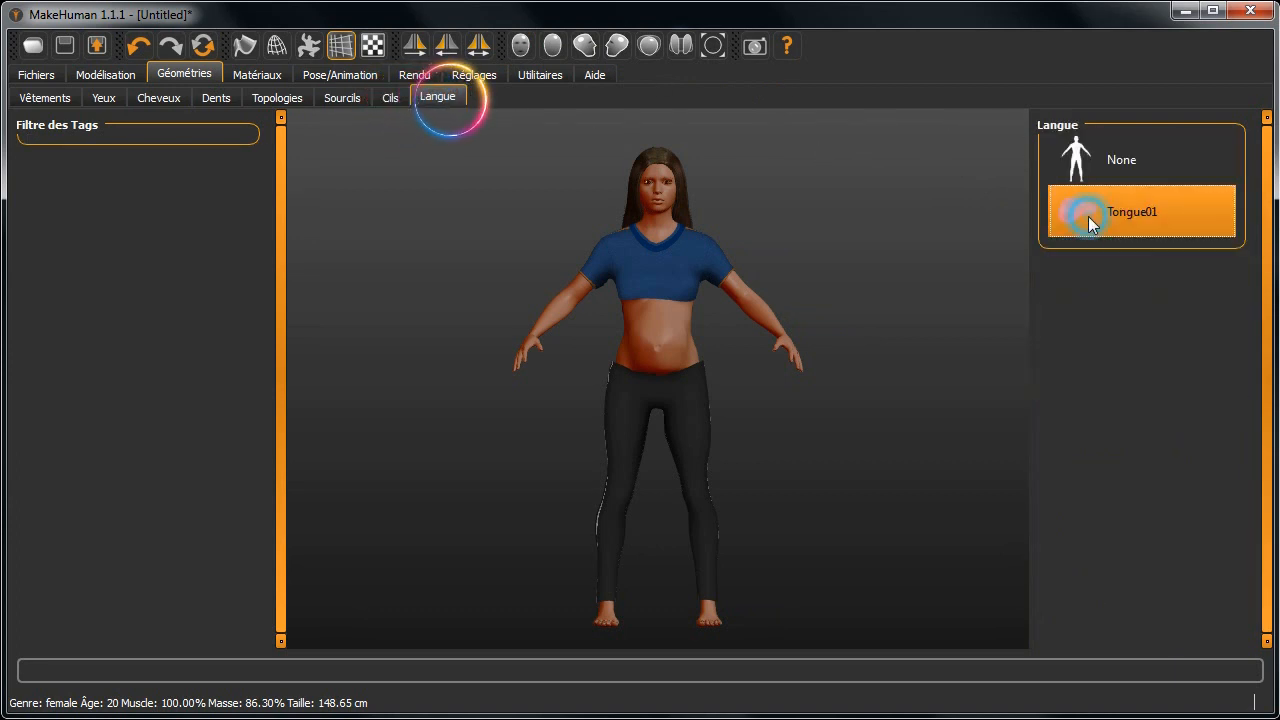
- Apply the Young caucasian female skin material to the character
left_click(257, 74)
left_click_drag(1277, 227, 1262, 474)
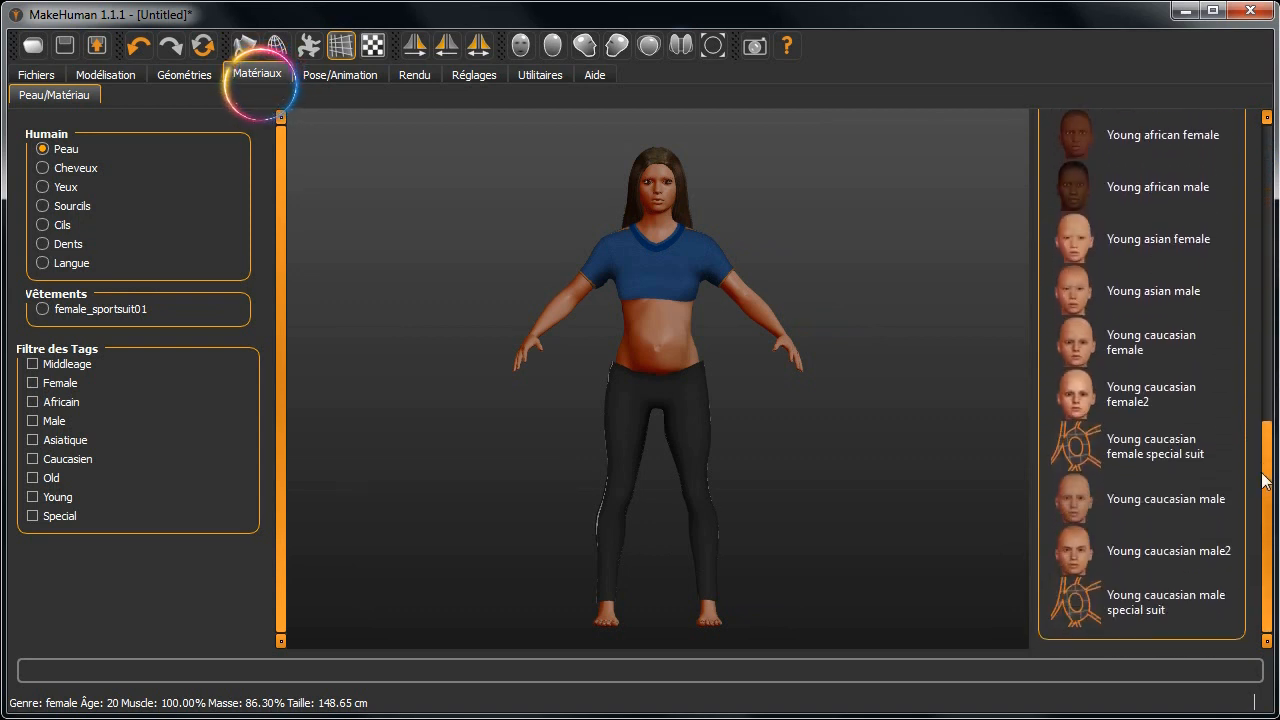
left_click(1153, 346)
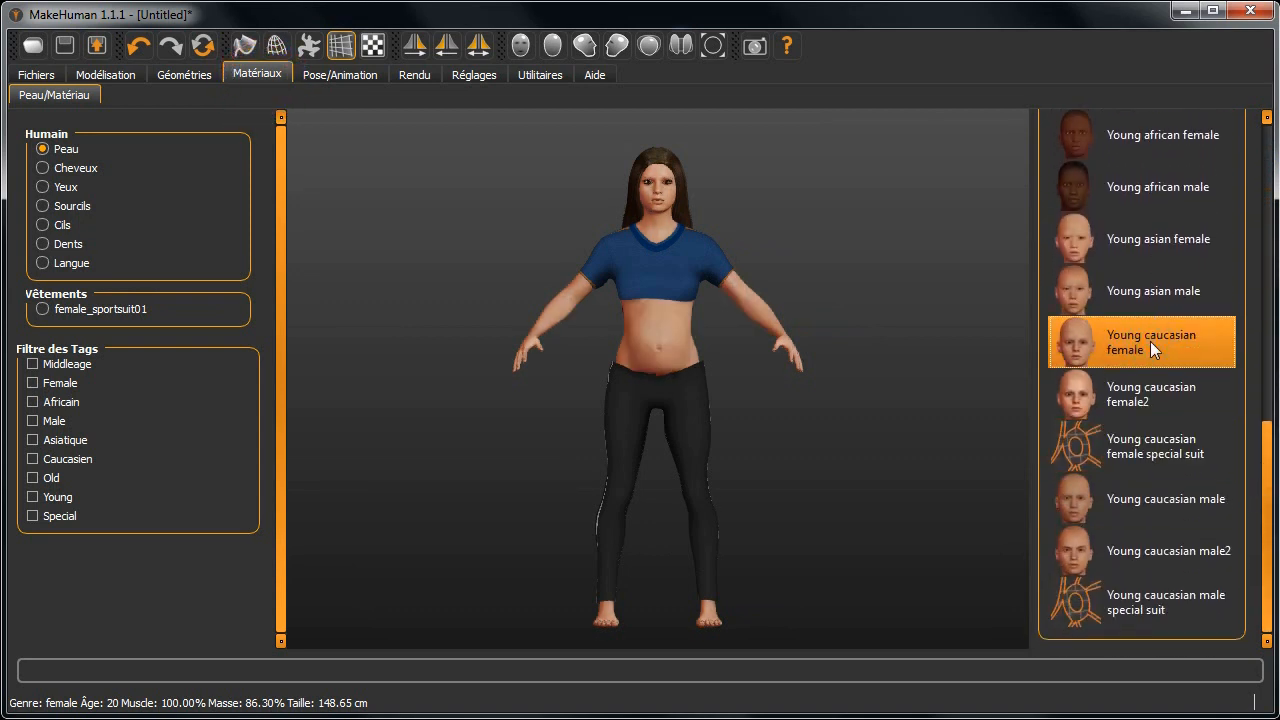
- Rig the character with the Default skeleton and put it in the Fight03 pose
left_click(340, 74)
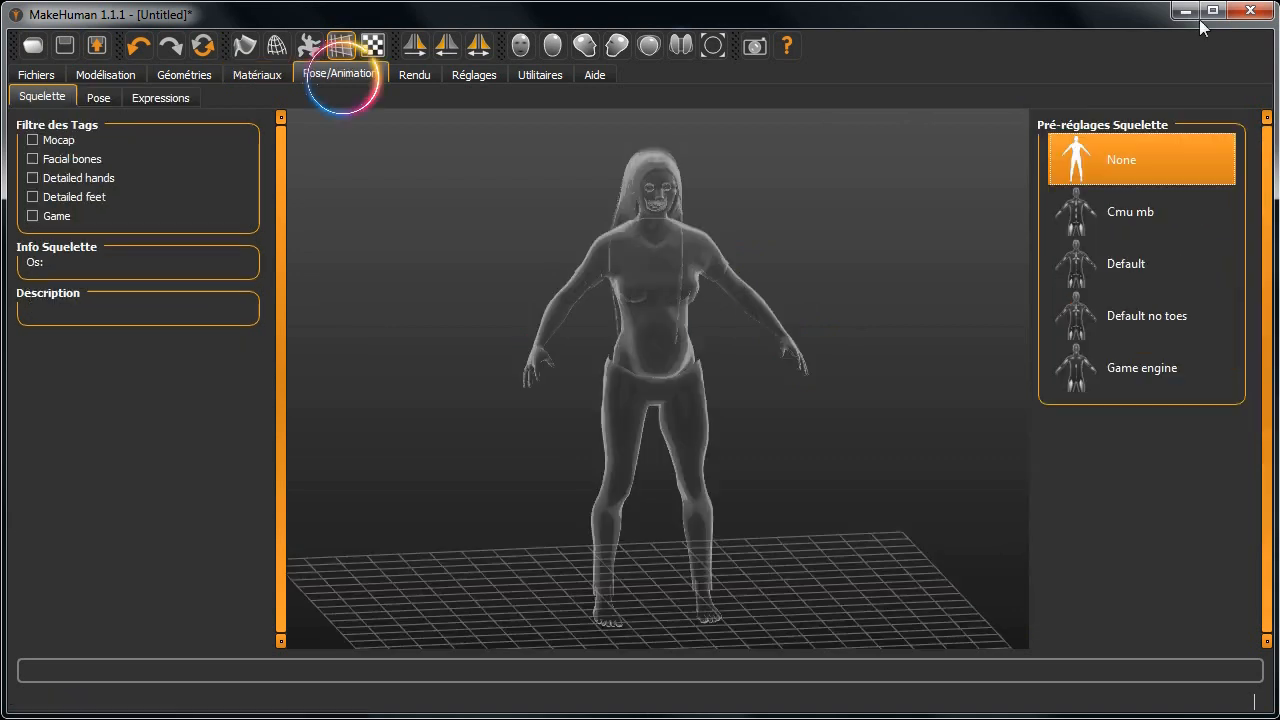
left_click(1094, 270)
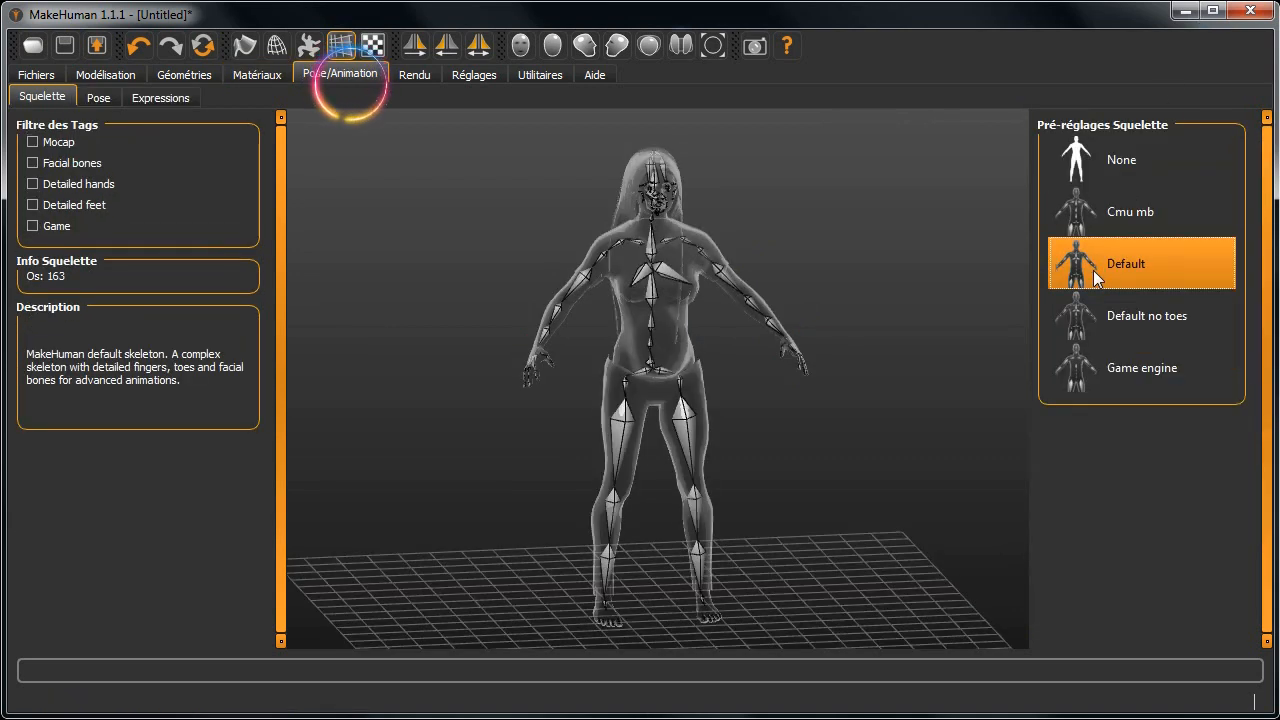
left_click(101, 97)
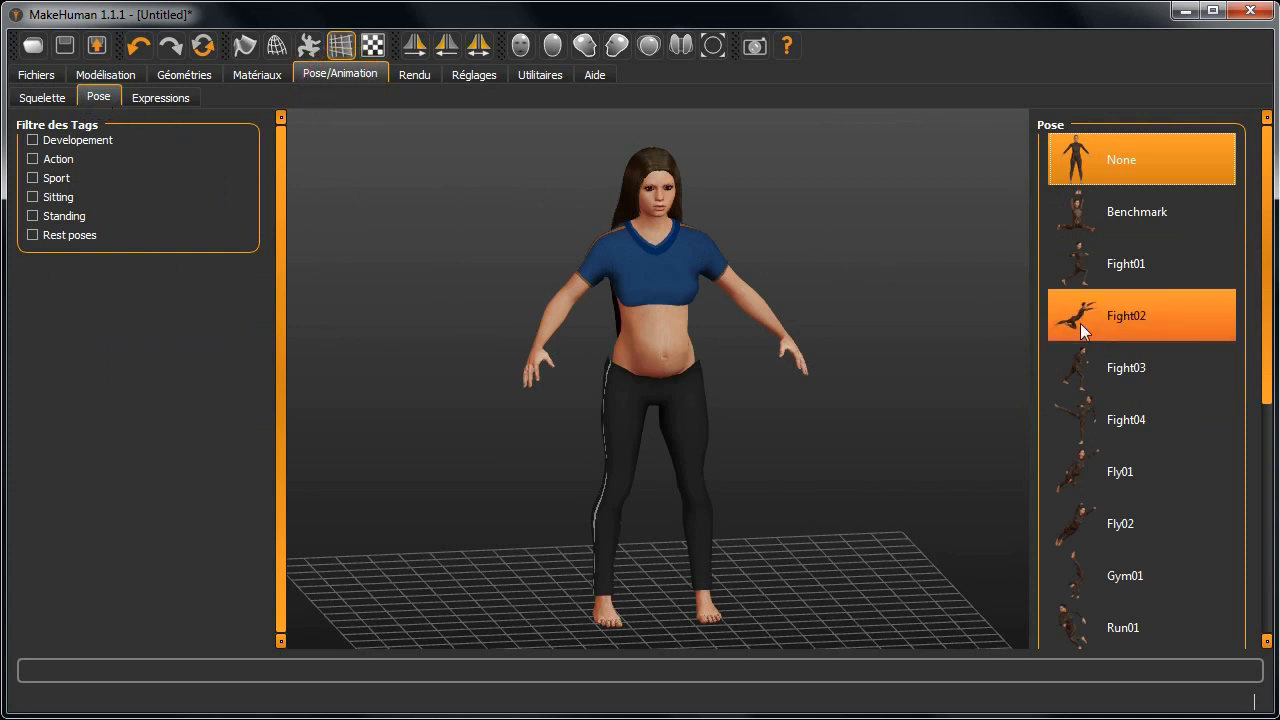
left_click(1097, 367)
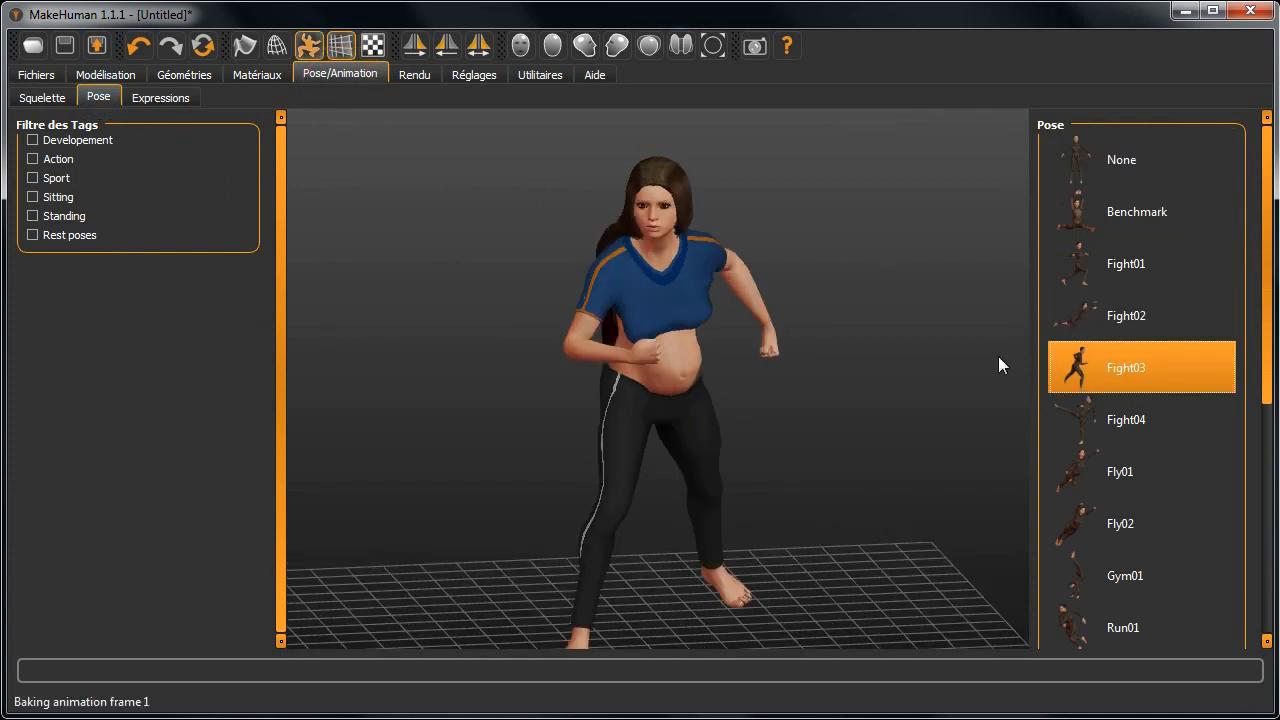
left_click_drag(949, 350, 874, 341)
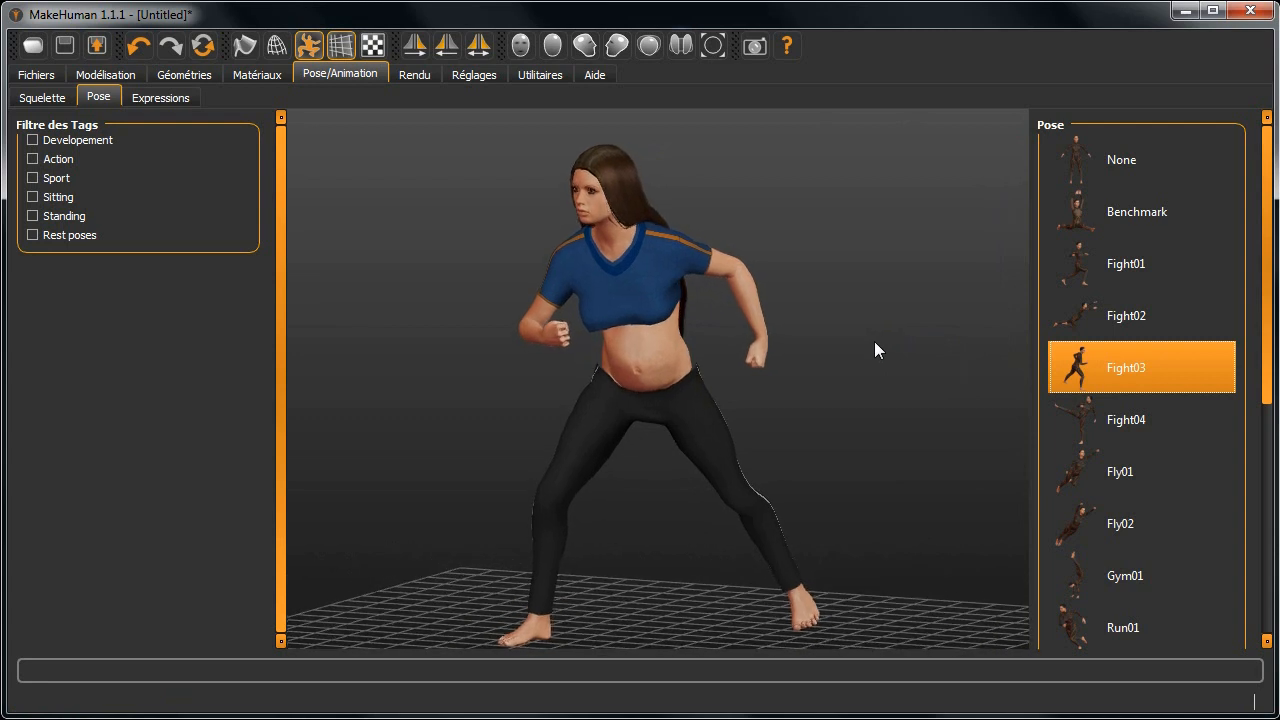
- Give the character the Smile02 facial expression
left_click(186, 94)
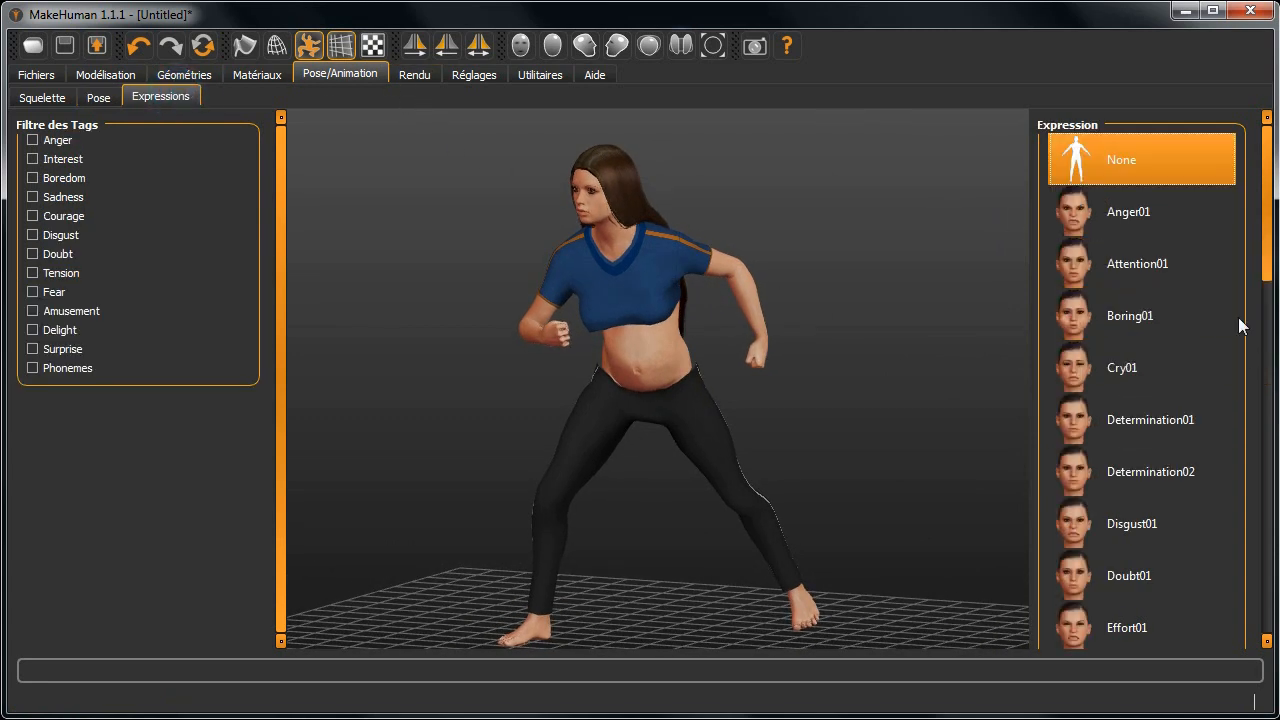
left_click_drag(1268, 280, 1272, 554)
left_click(1134, 430)
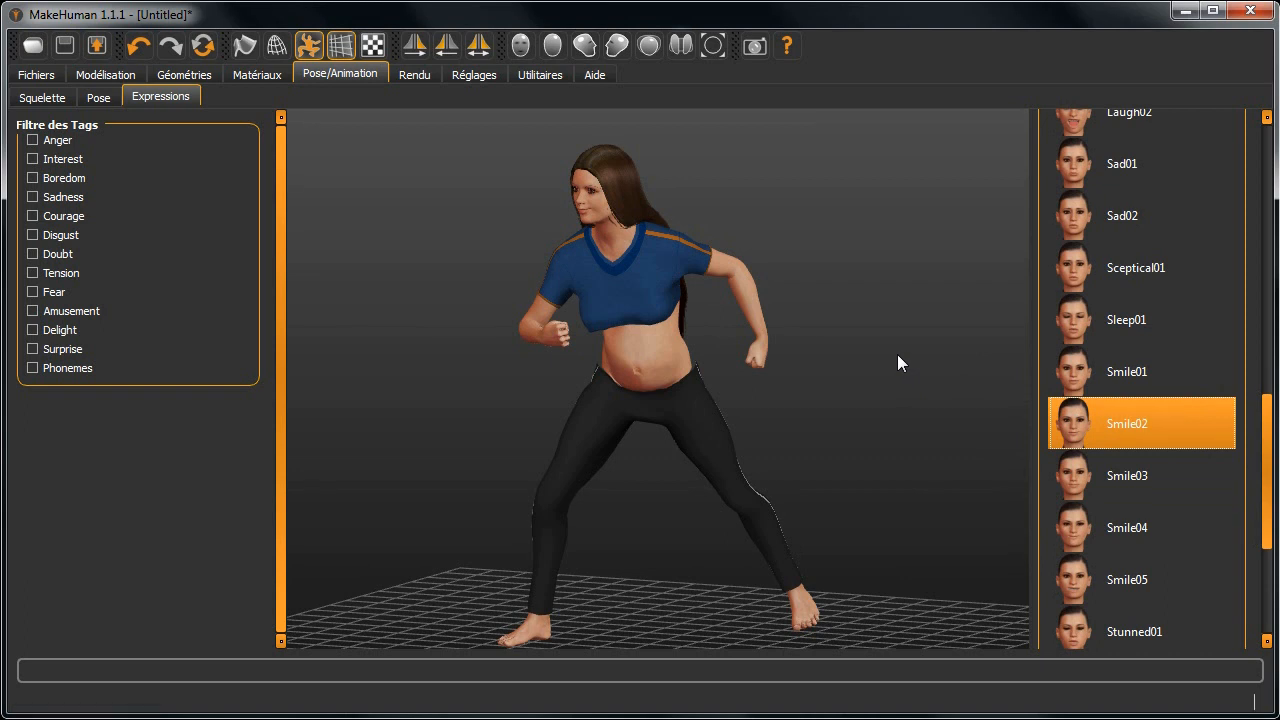
- Render the posed character with the Advanced Render method and anti-aliasing
left_click(414, 74)
left_click(1105, 161)
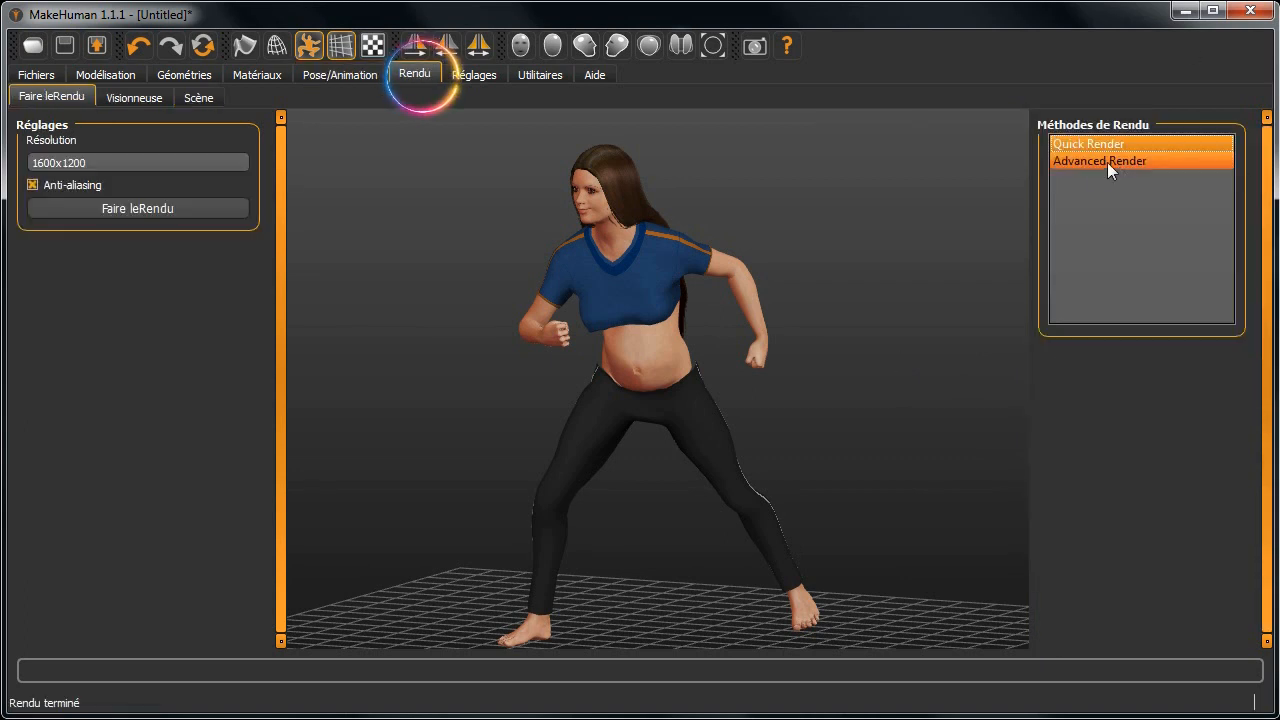
left_click(131, 209)
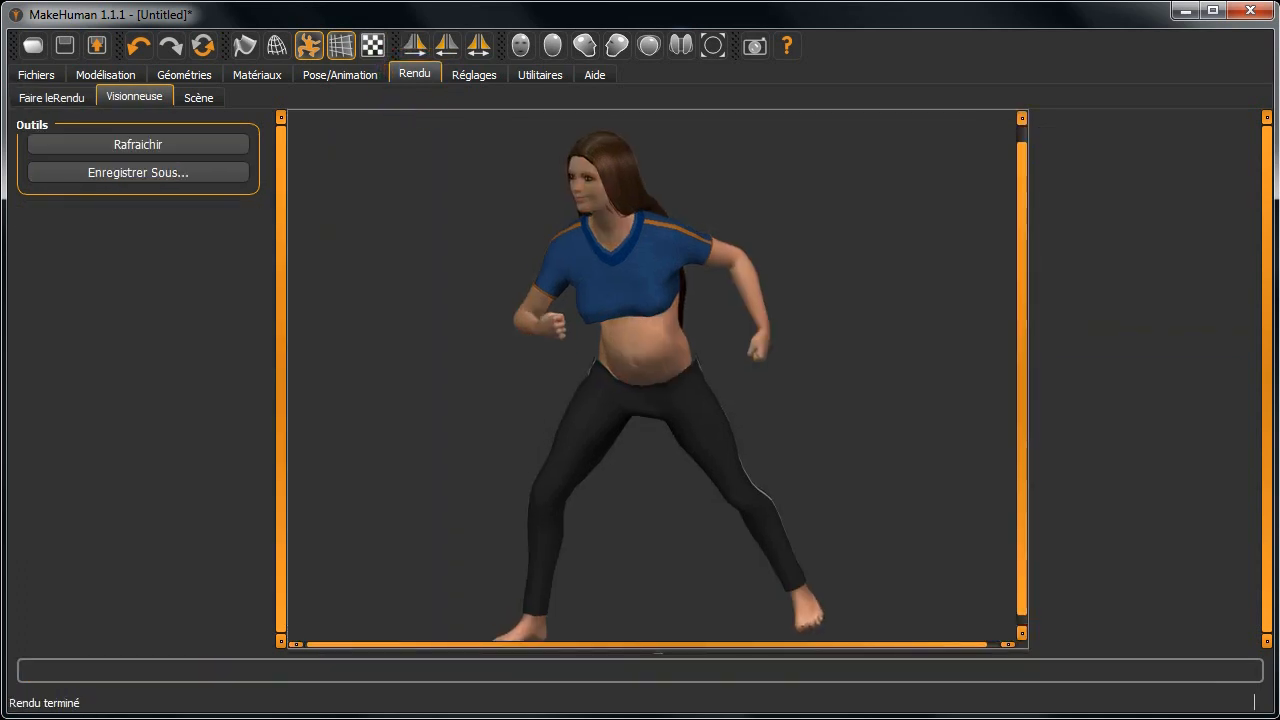
- Switch the scene lighting to the Warmlights preset
left_click(199, 97)
left_click(1115, 158)
left_click(1134, 175)
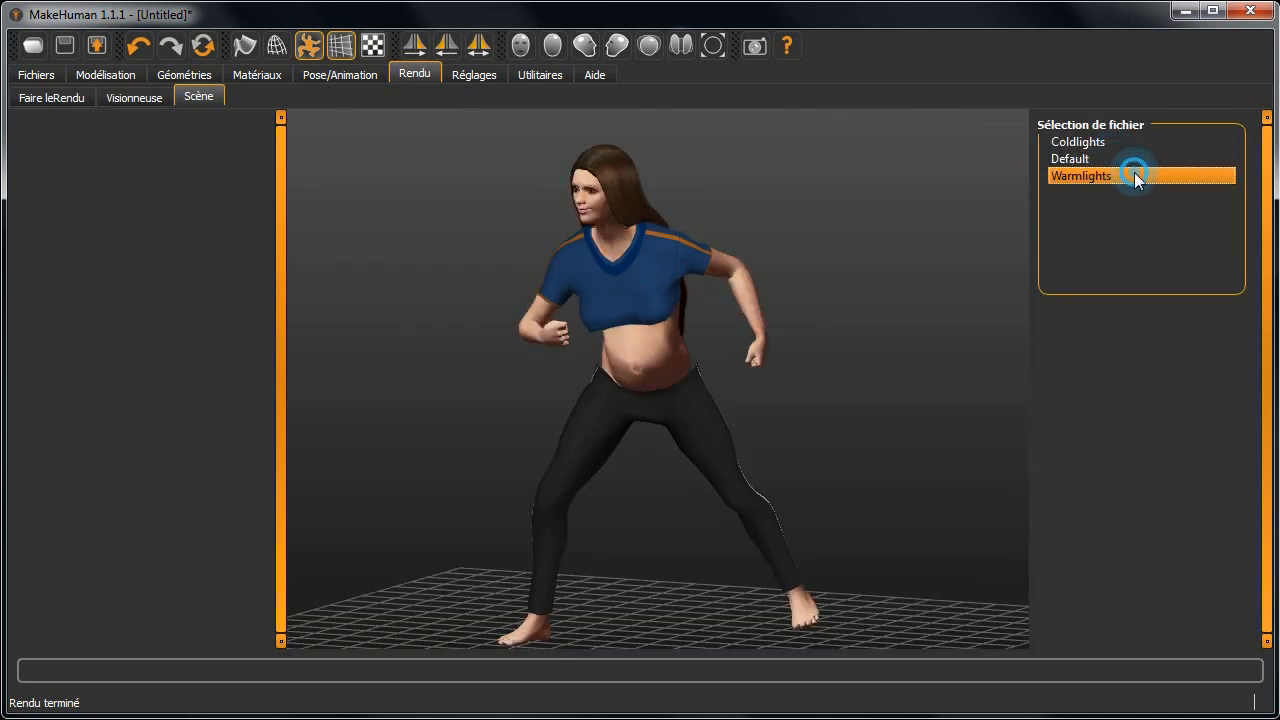